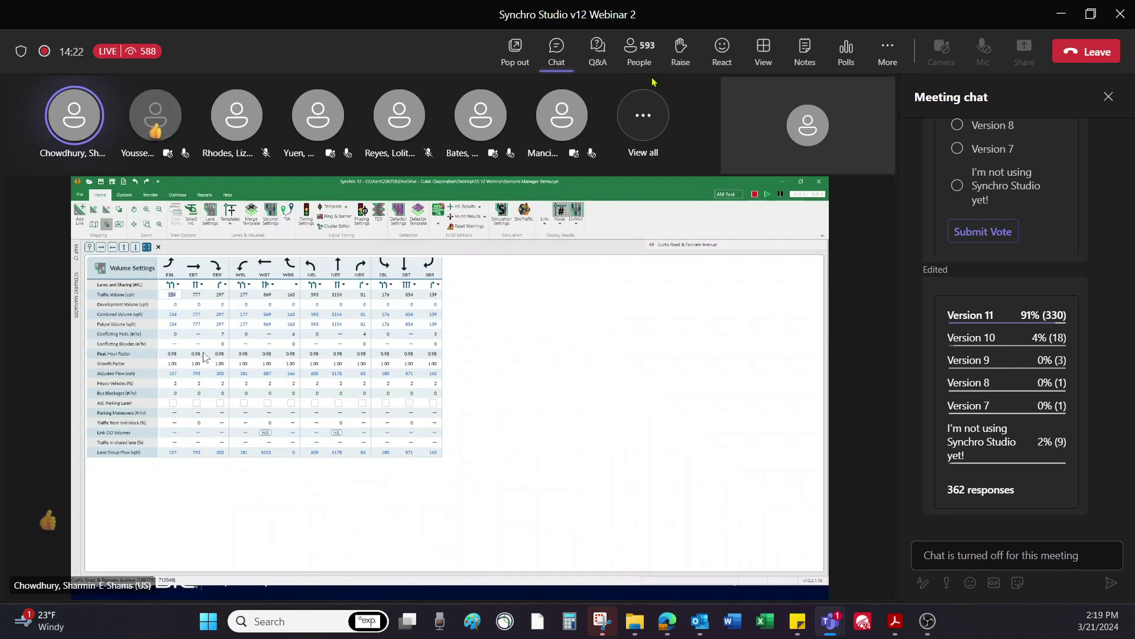
# Send a laugh reaction and a like reaction in the meeting.
pyautogui.click(718, 64)
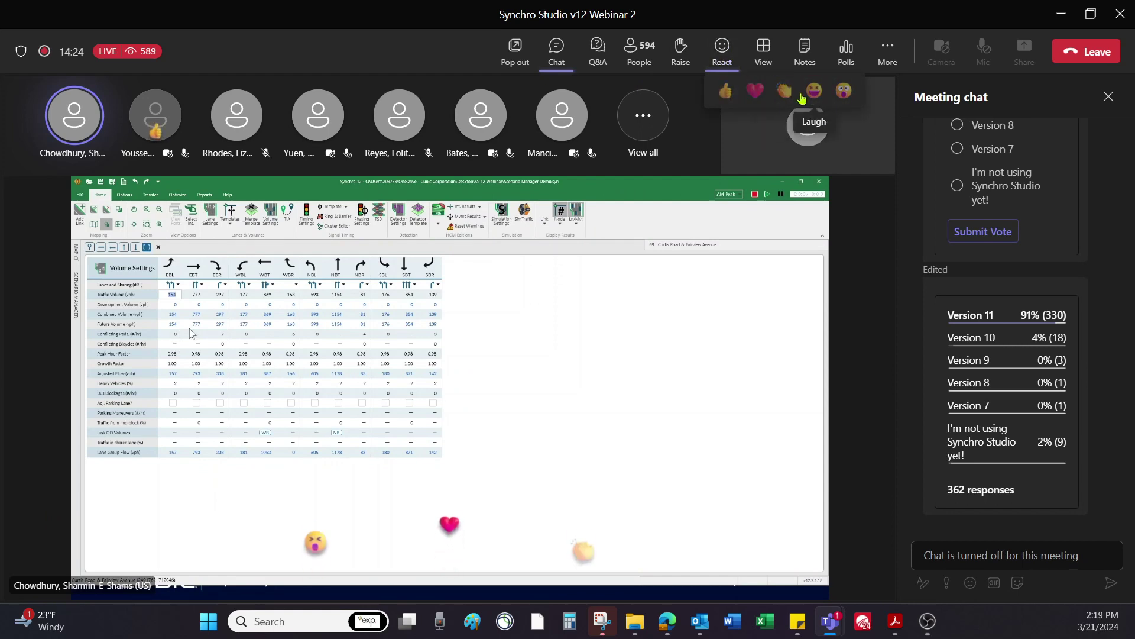
pyautogui.click(820, 94)
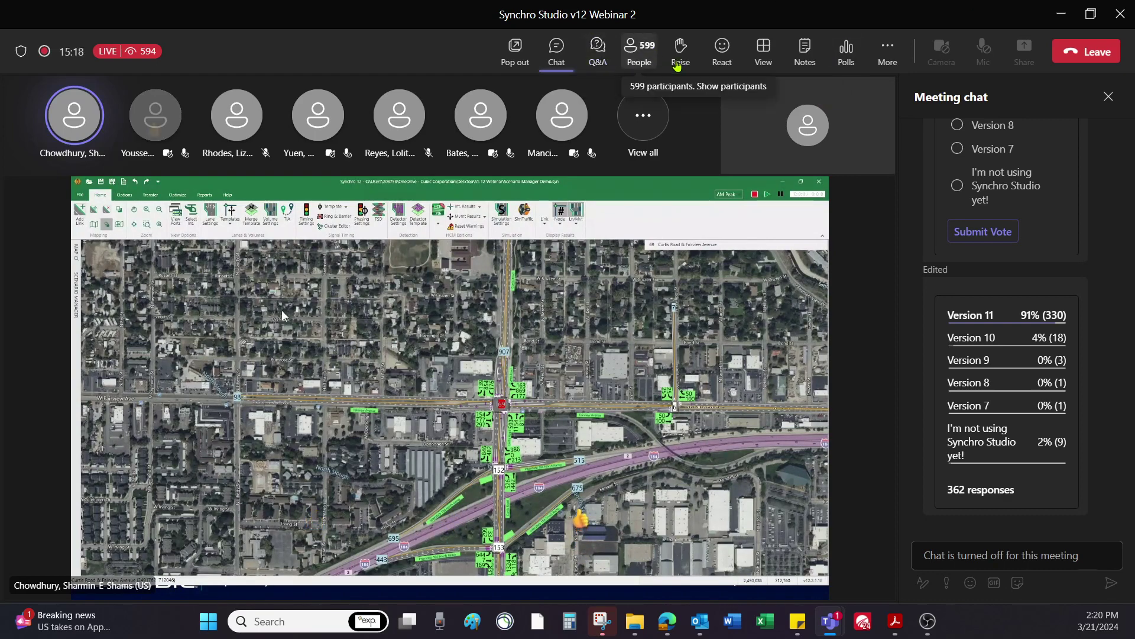
pyautogui.click(714, 63)
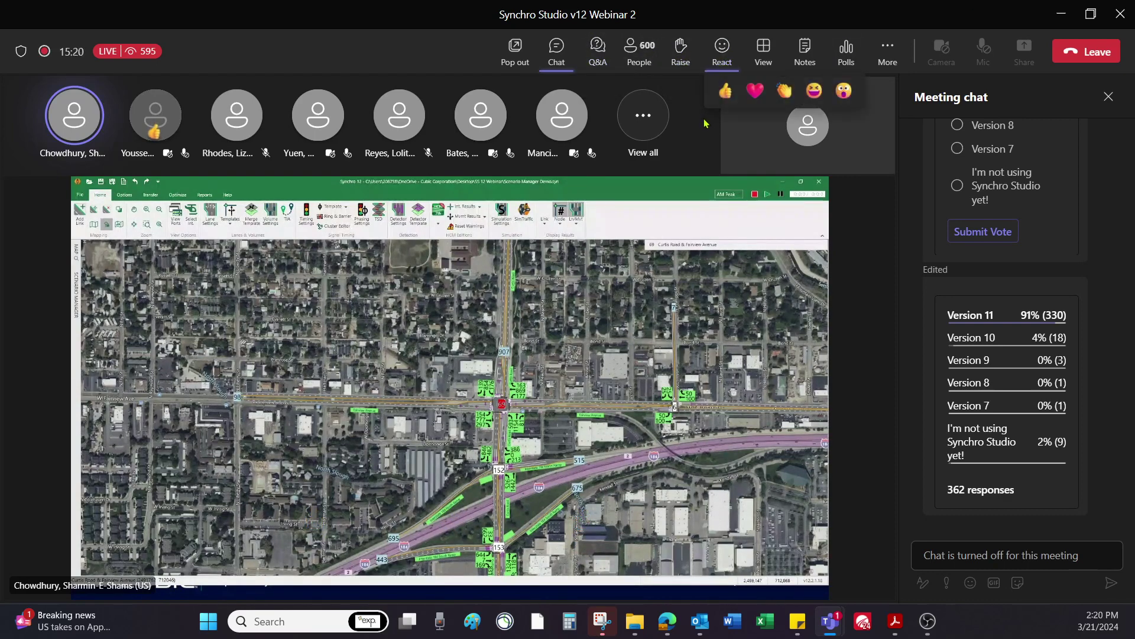
pyautogui.click(723, 94)
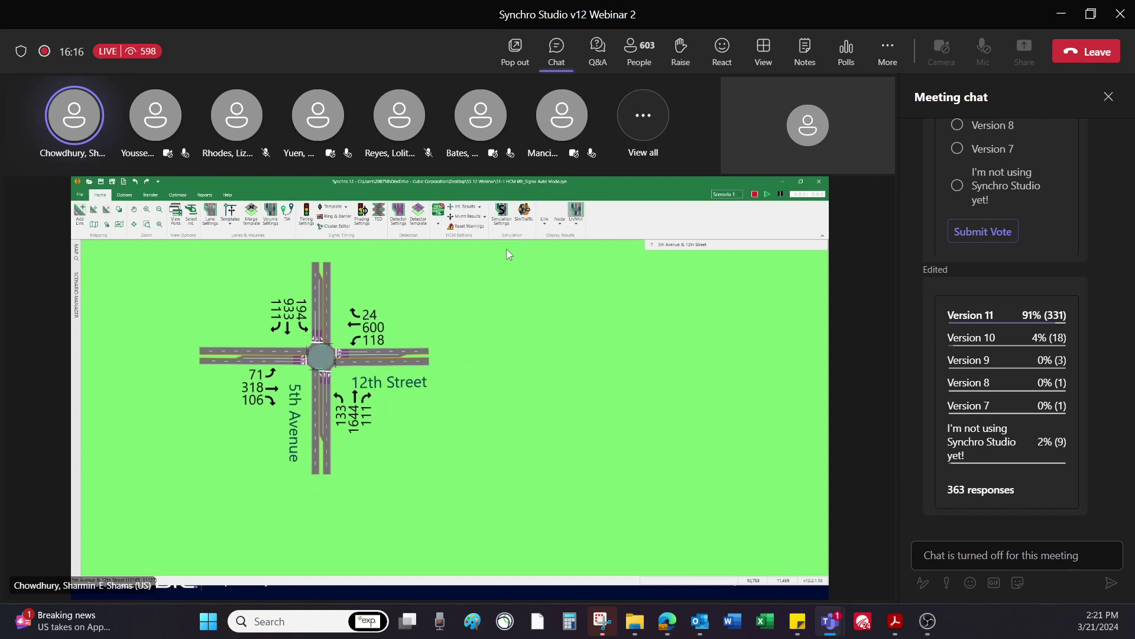
# Open the choice of HCM editions for the 5th Avenue and 12th Street intersection.
pyautogui.click(439, 228)
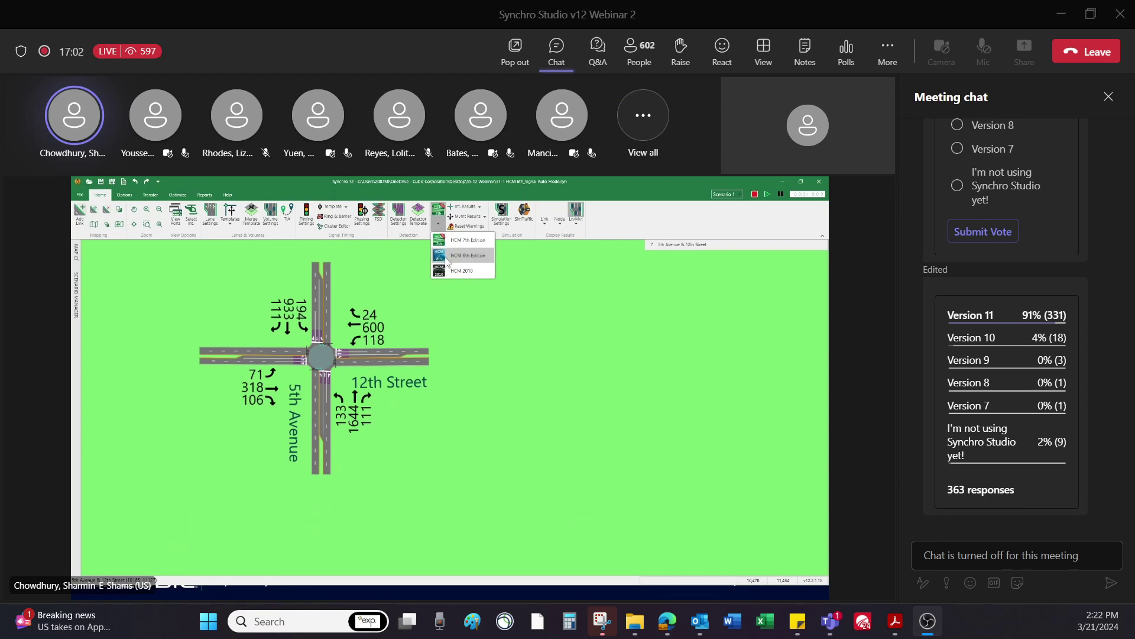
# Send a like reaction and a surprised reaction in the meeting.
pyautogui.click(722, 53)
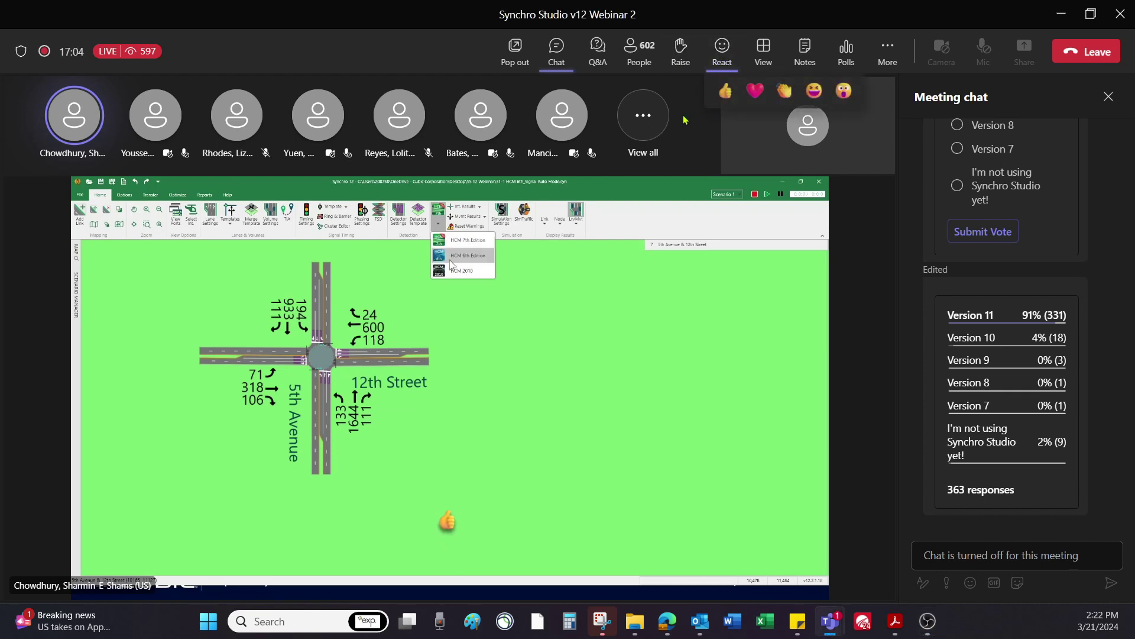
pyautogui.click(727, 93)
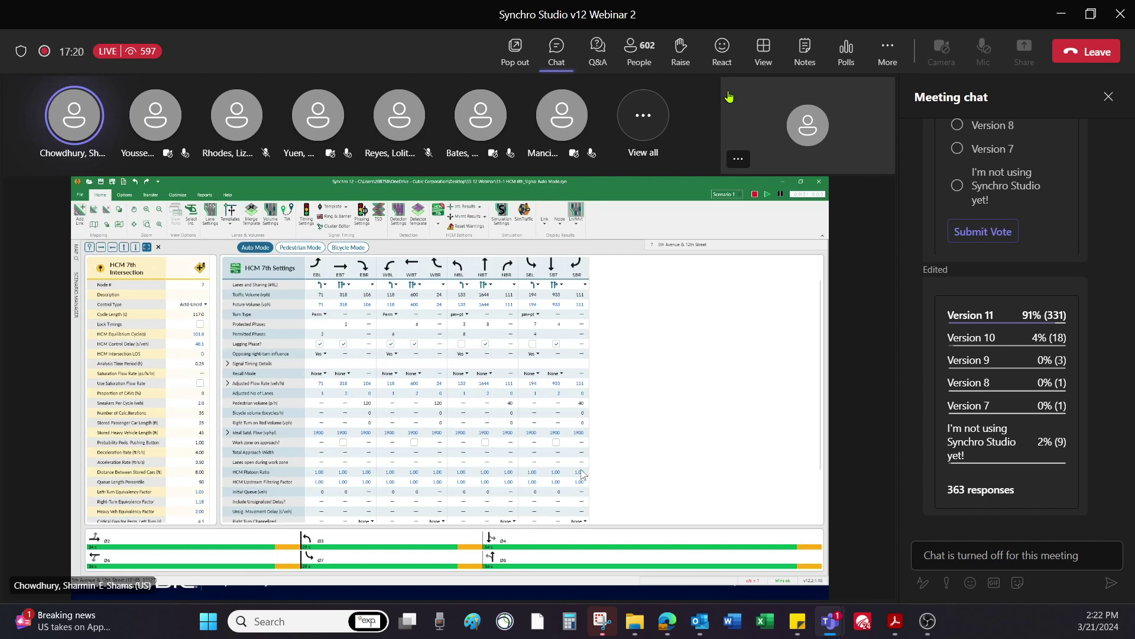
pyautogui.moveTo(729, 64)
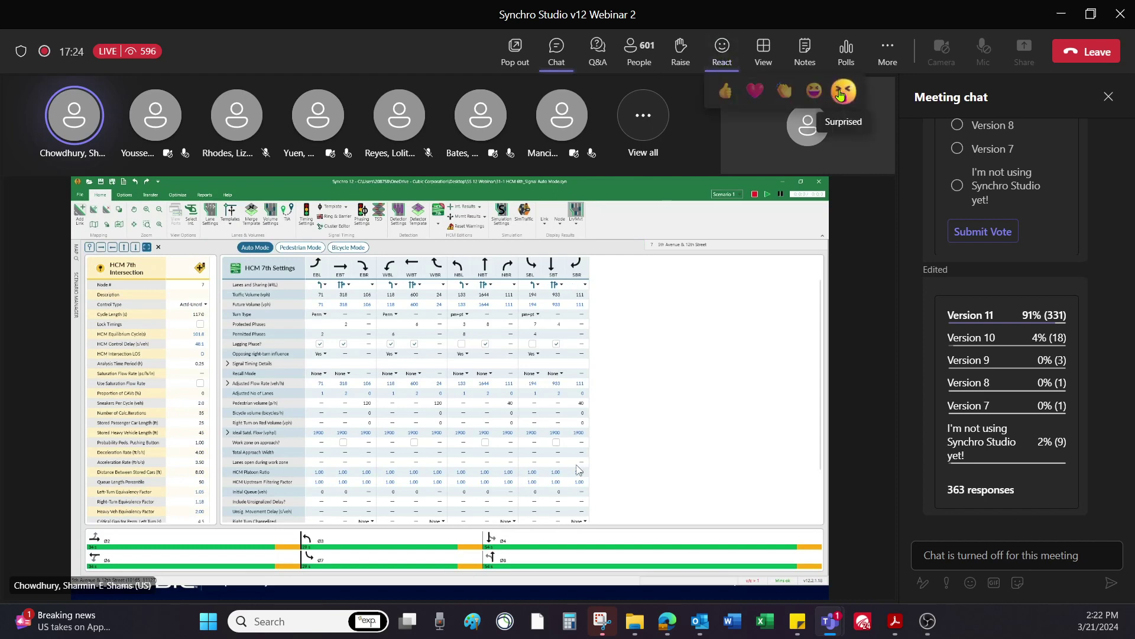
pyautogui.click(841, 95)
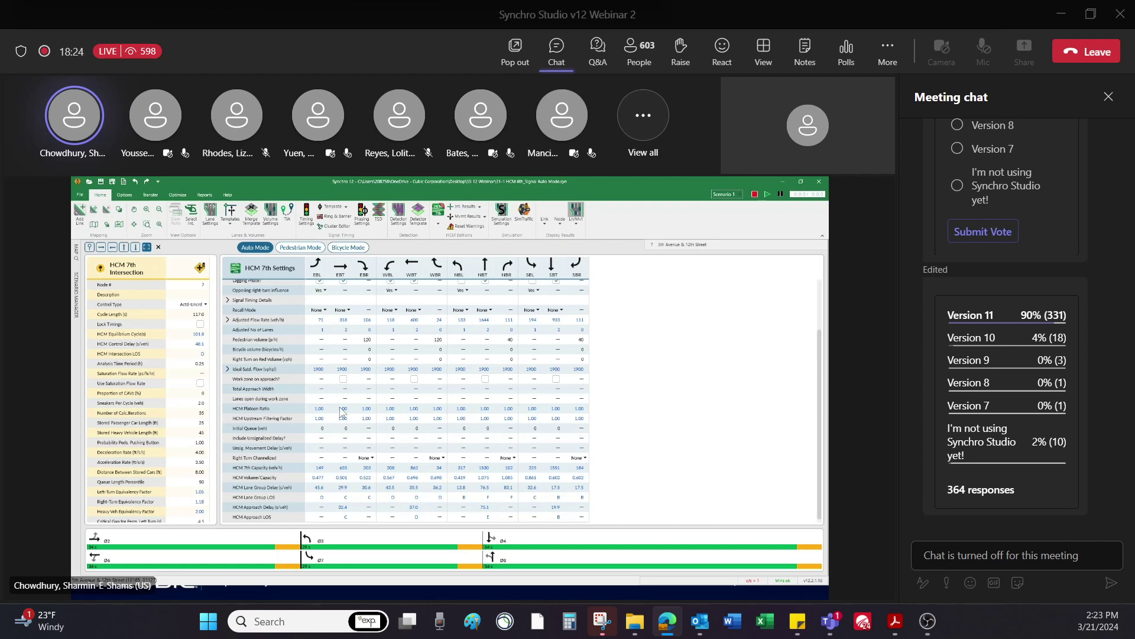
# Expand the Ideal Satd. Flow details in the HCM 7th Settings of the signalized intersection.
pyautogui.click(228, 369)
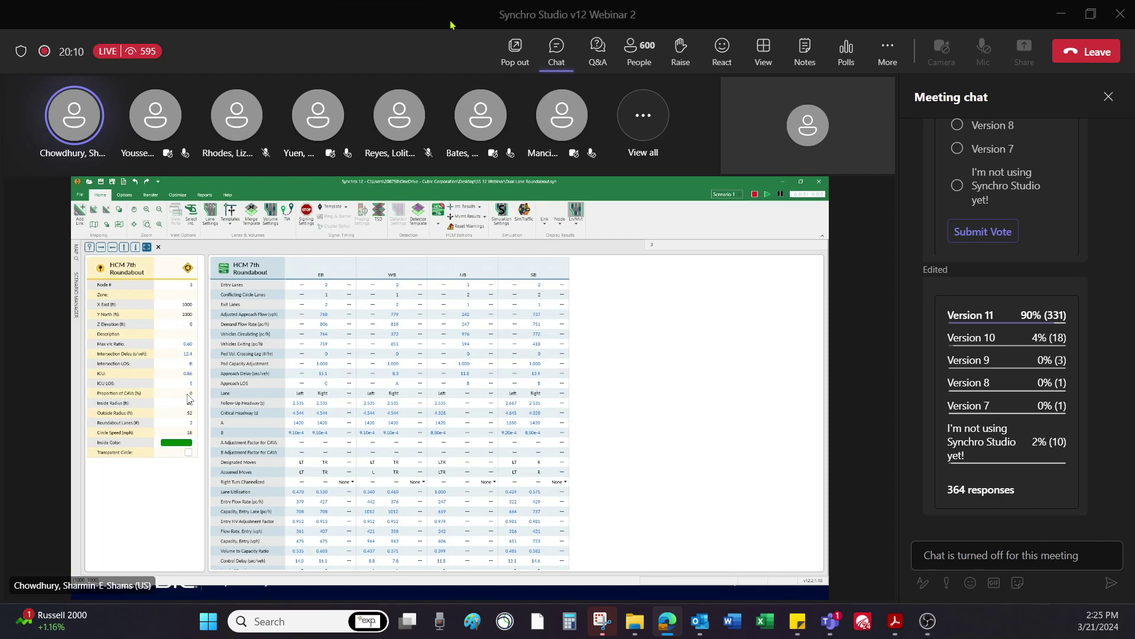
# Close the meeting chat and set the roundabout's Proportion of CAVs to 25%.
pyautogui.click(562, 59)
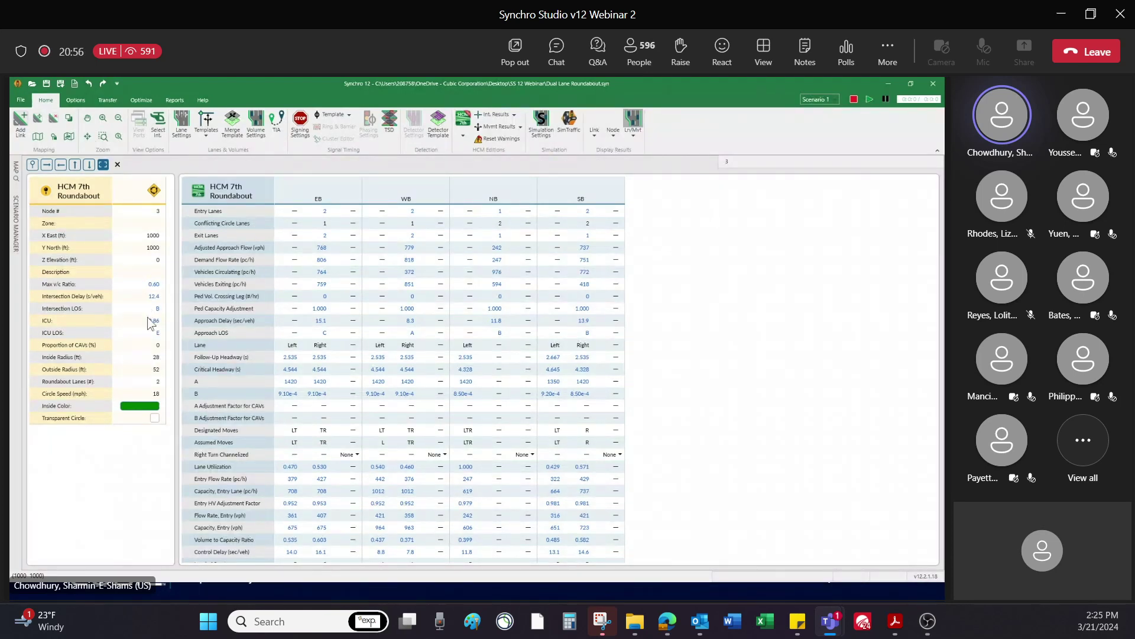
pyautogui.click(158, 345)
pyautogui.write('25')
pyautogui.press('Tab')
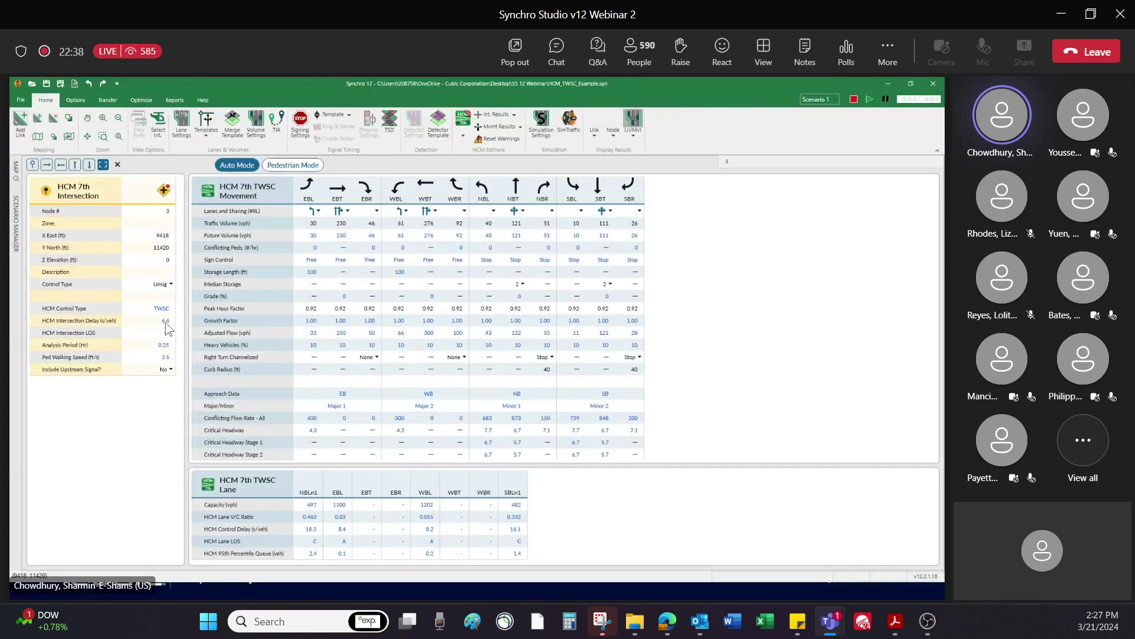
# Show the TWSC intersection's Pedestrian Mode, compare its crosswalk data in HCM 6th Edition, and return to HCM 7th Edition.
pyautogui.click(463, 135)
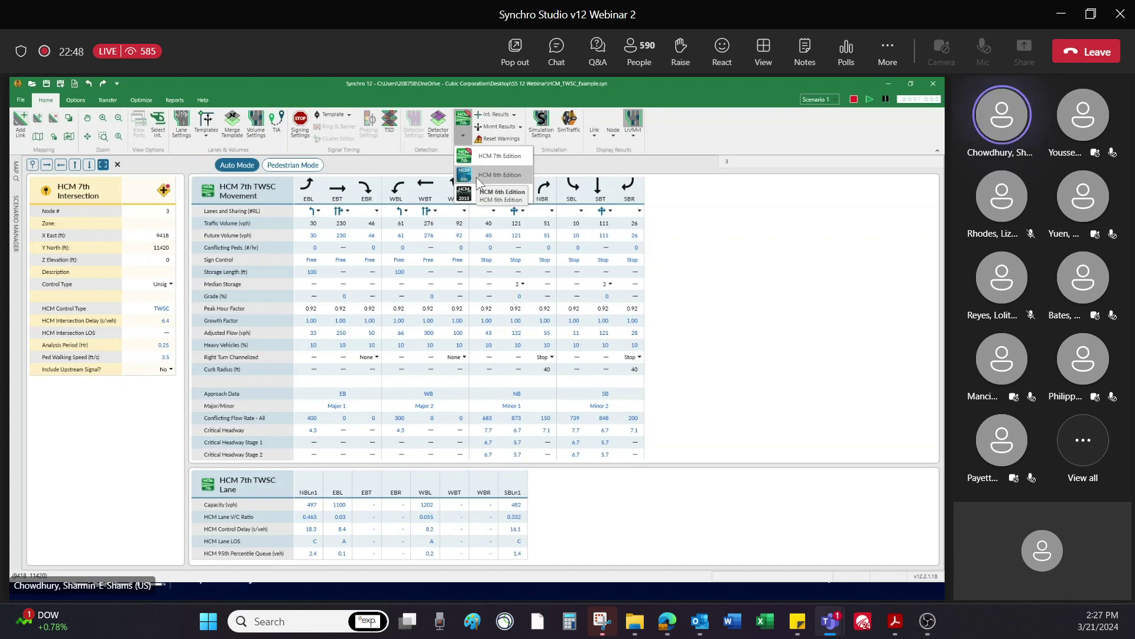
pyautogui.click(293, 165)
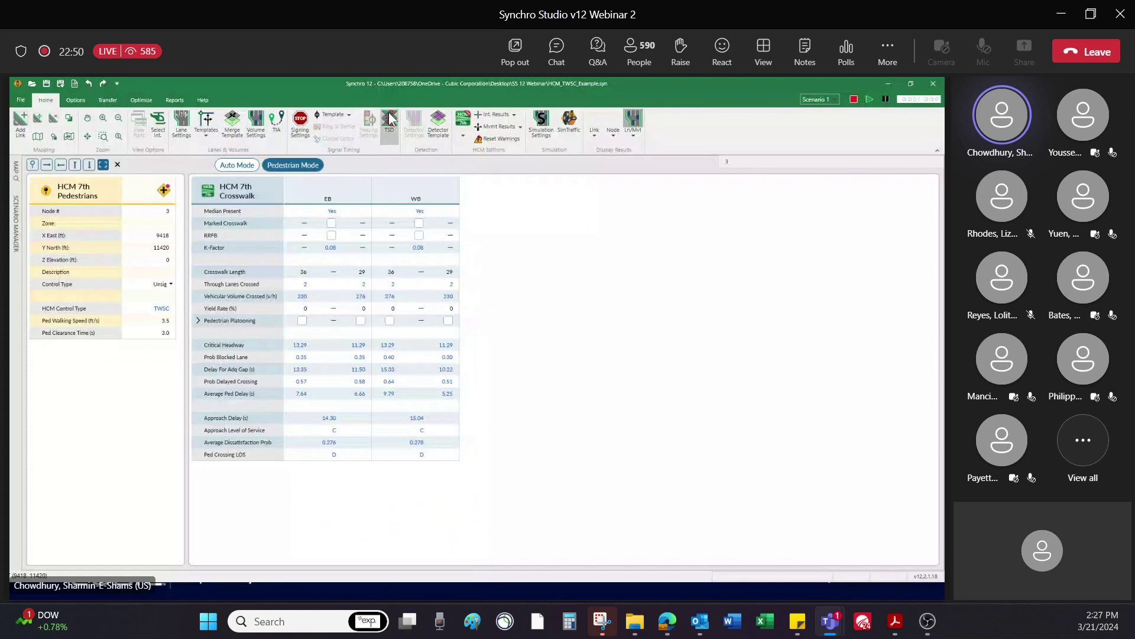
pyautogui.click(463, 140)
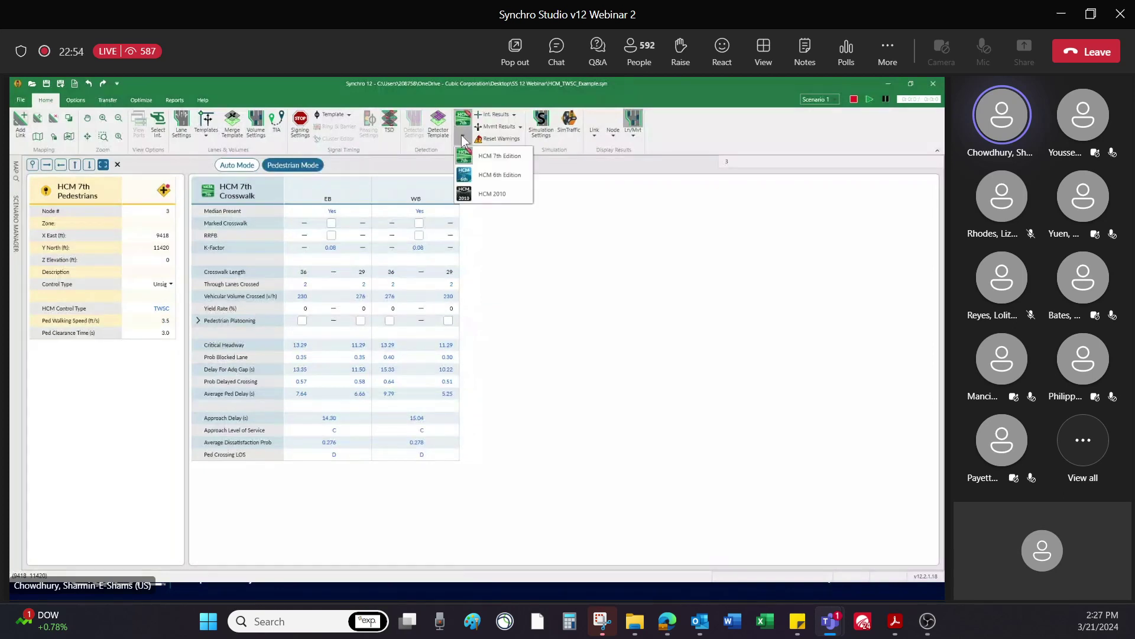
pyautogui.click(499, 174)
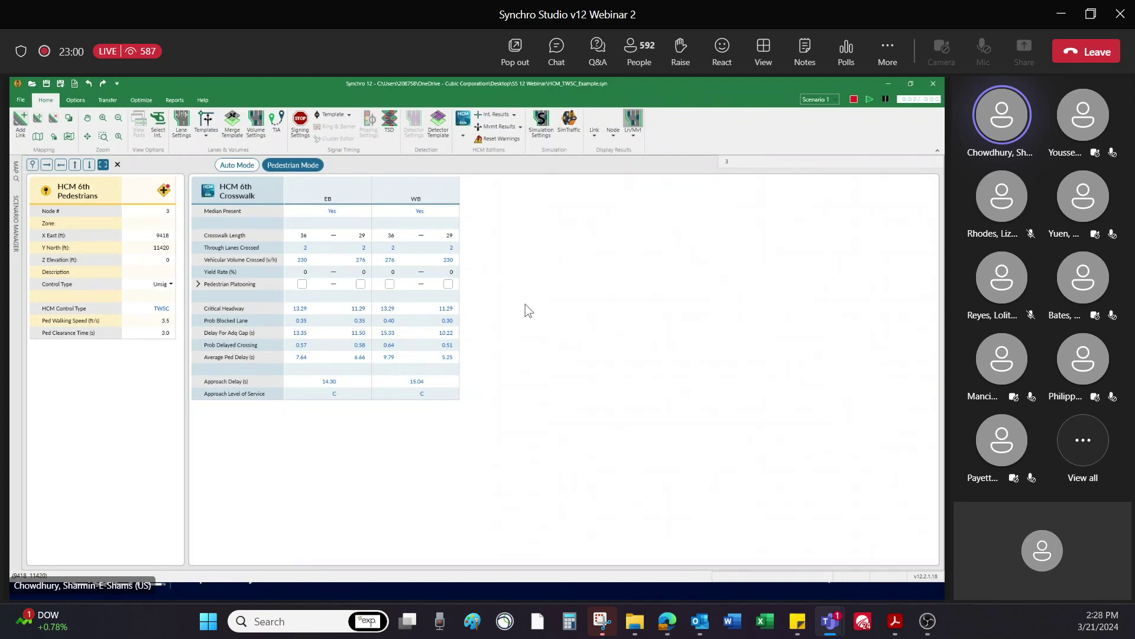
pyautogui.click(465, 137)
pyautogui.click(499, 155)
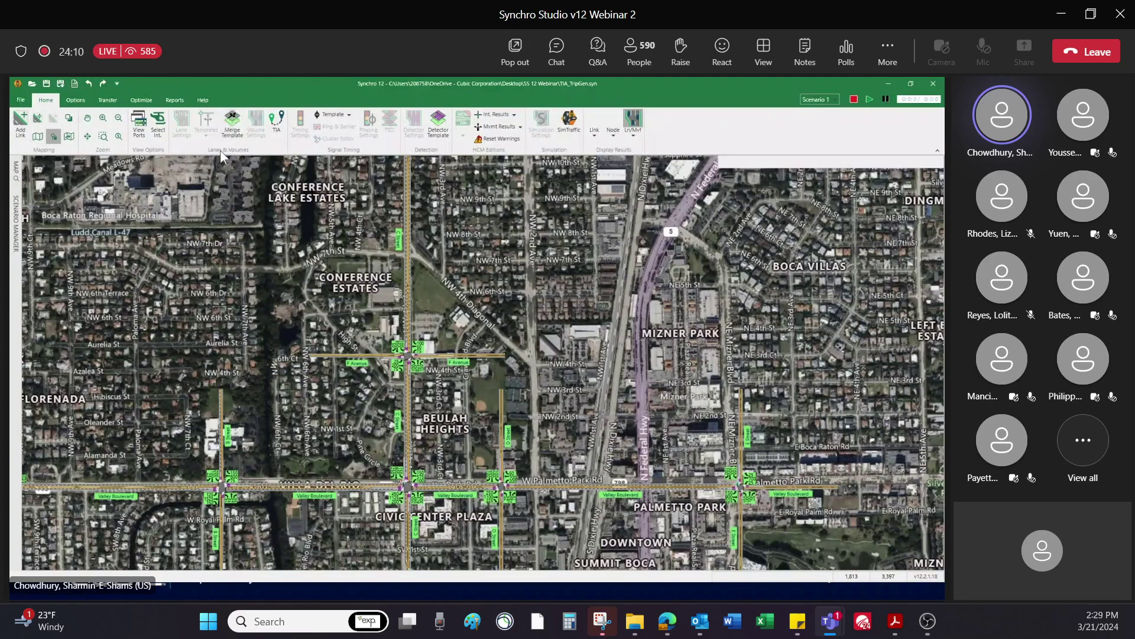
# Open the Traffic Impact Analysis for the network and add a development named Restaurant.
pyautogui.click(278, 132)
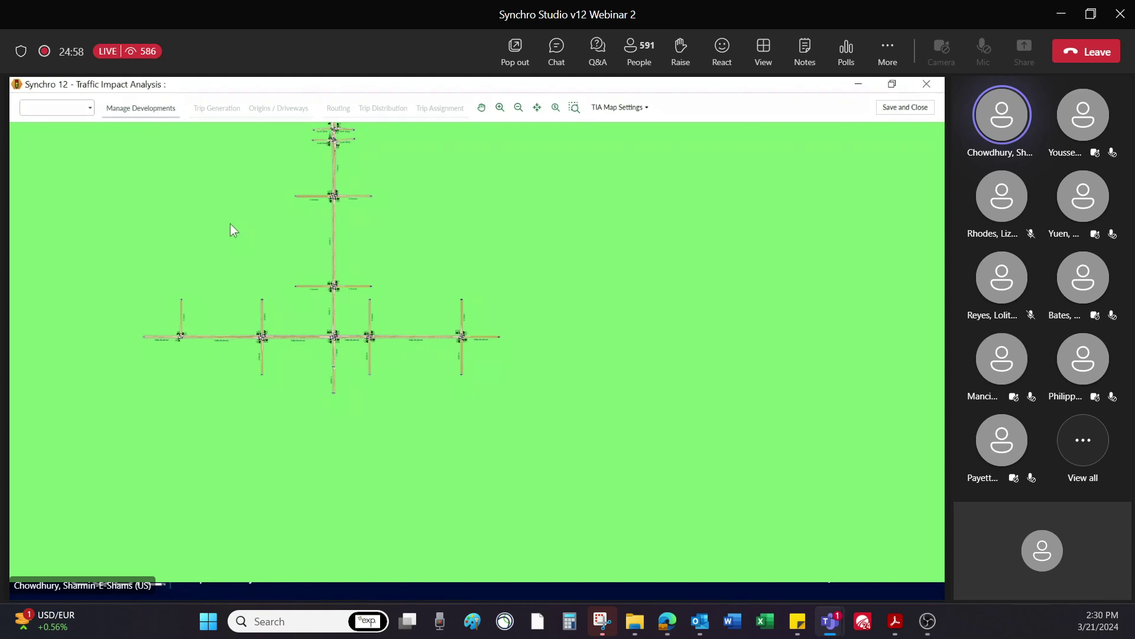
pyautogui.scroll(2, 181, 236)
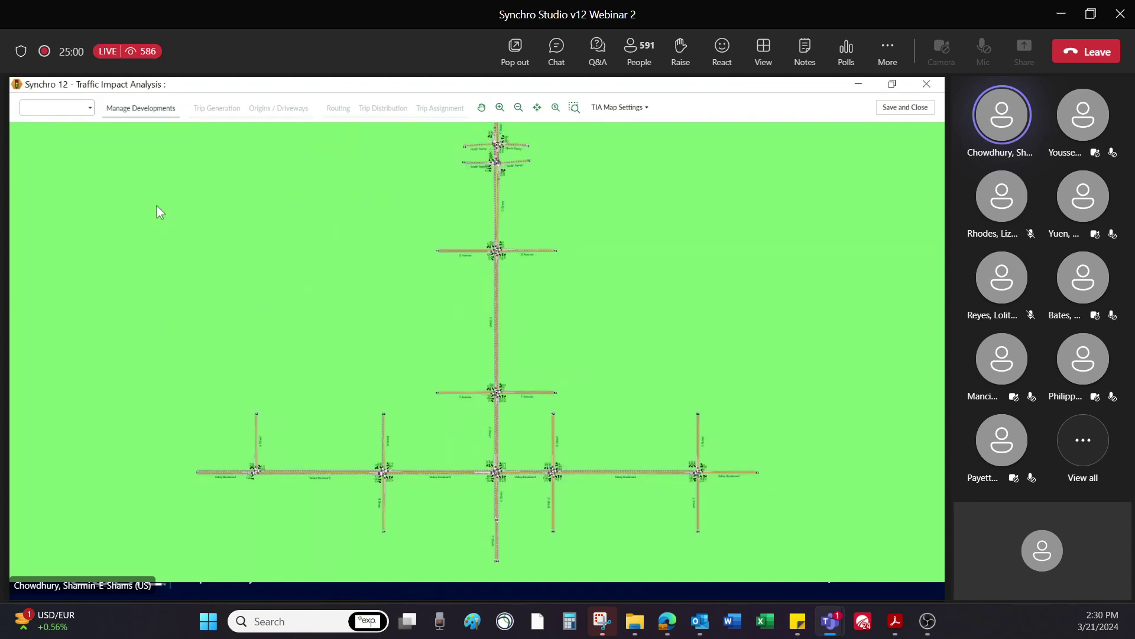
pyautogui.click(147, 112)
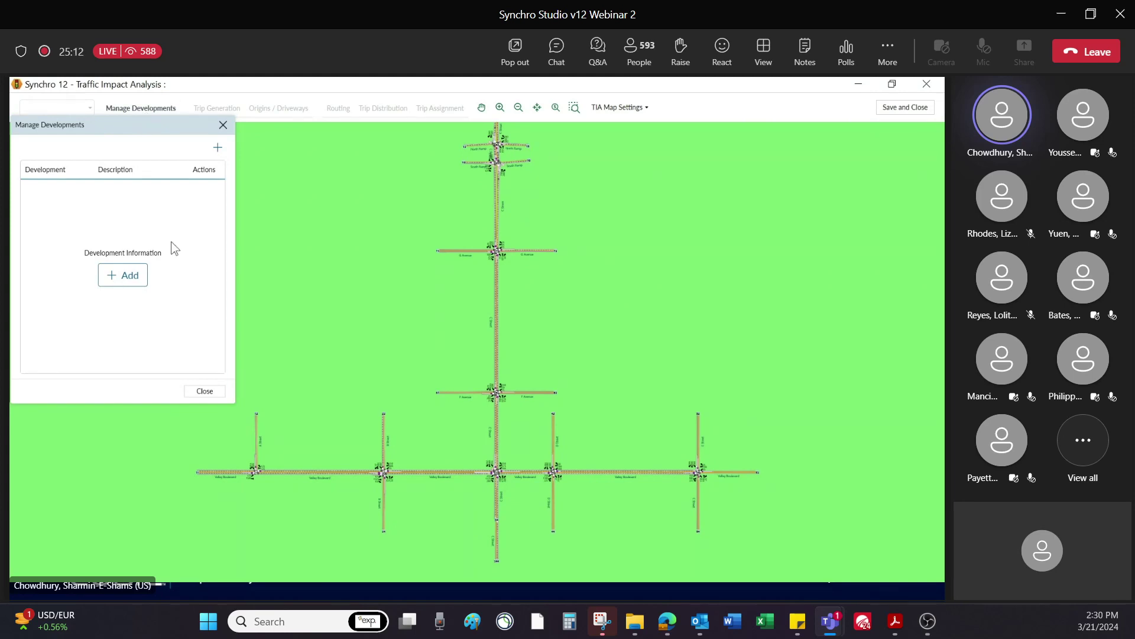
pyautogui.click(125, 277)
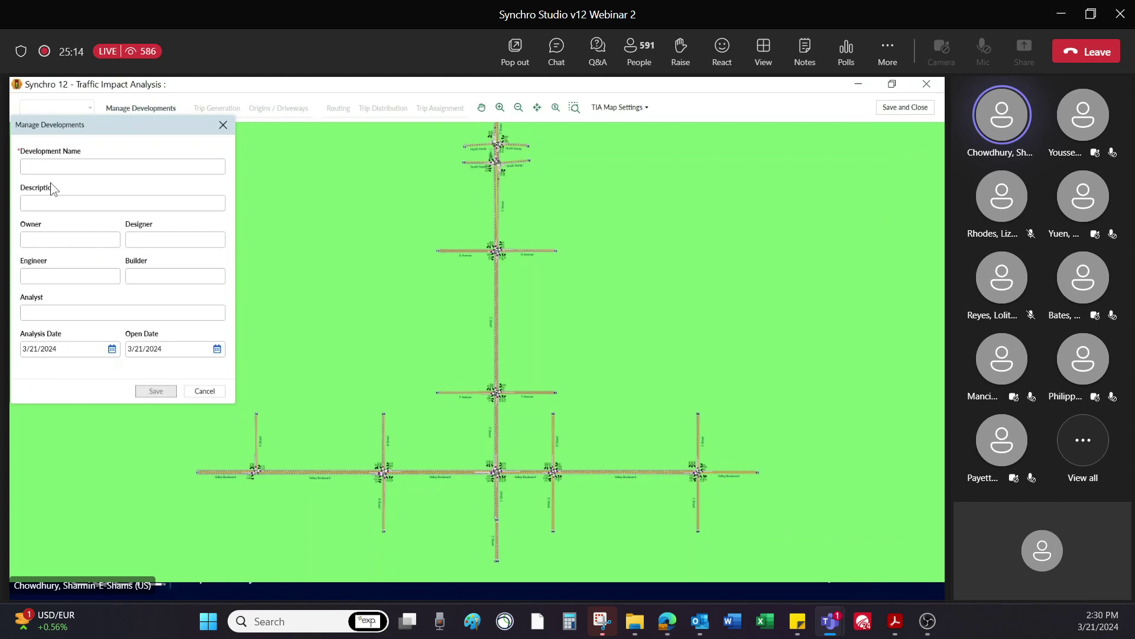
pyautogui.click(54, 166)
pyautogui.write('Restaurant')
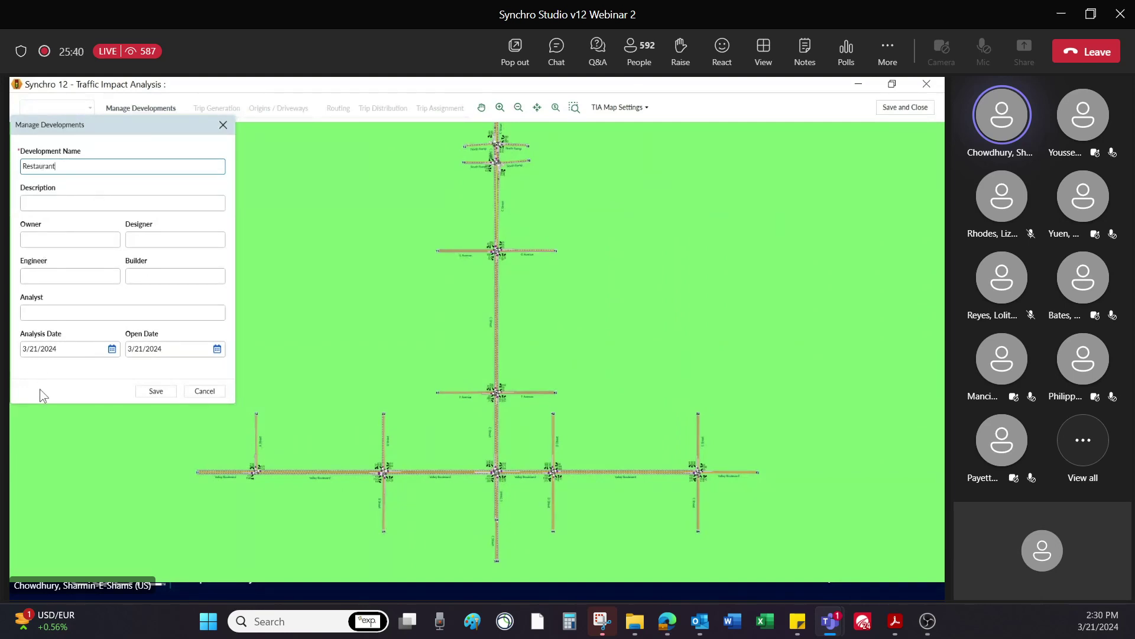
pyautogui.click(147, 392)
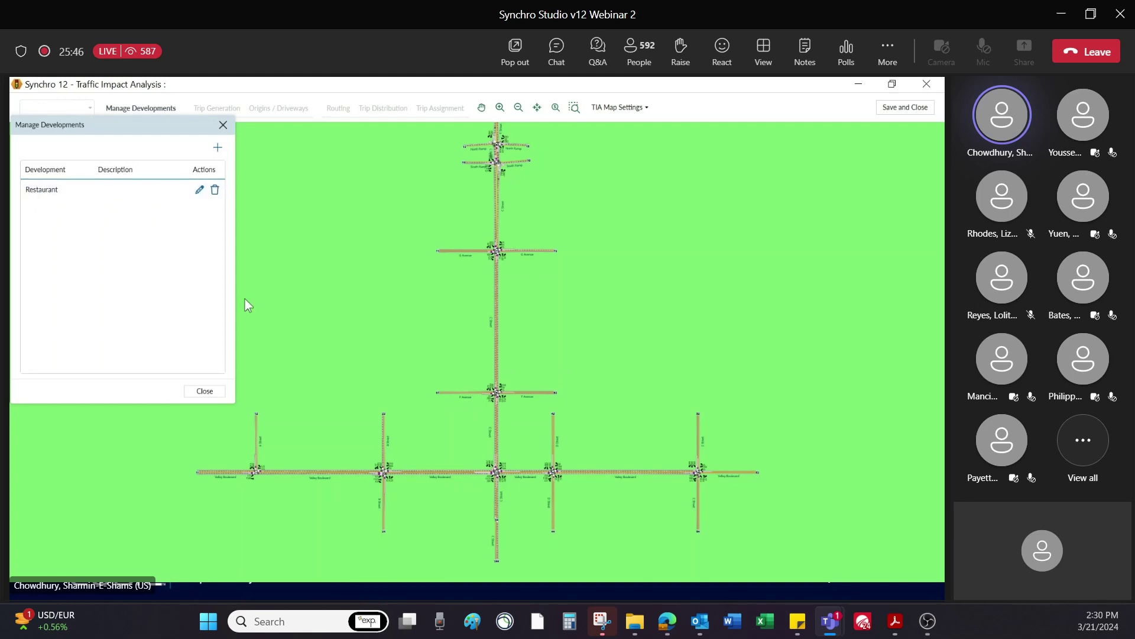
pyautogui.click(205, 392)
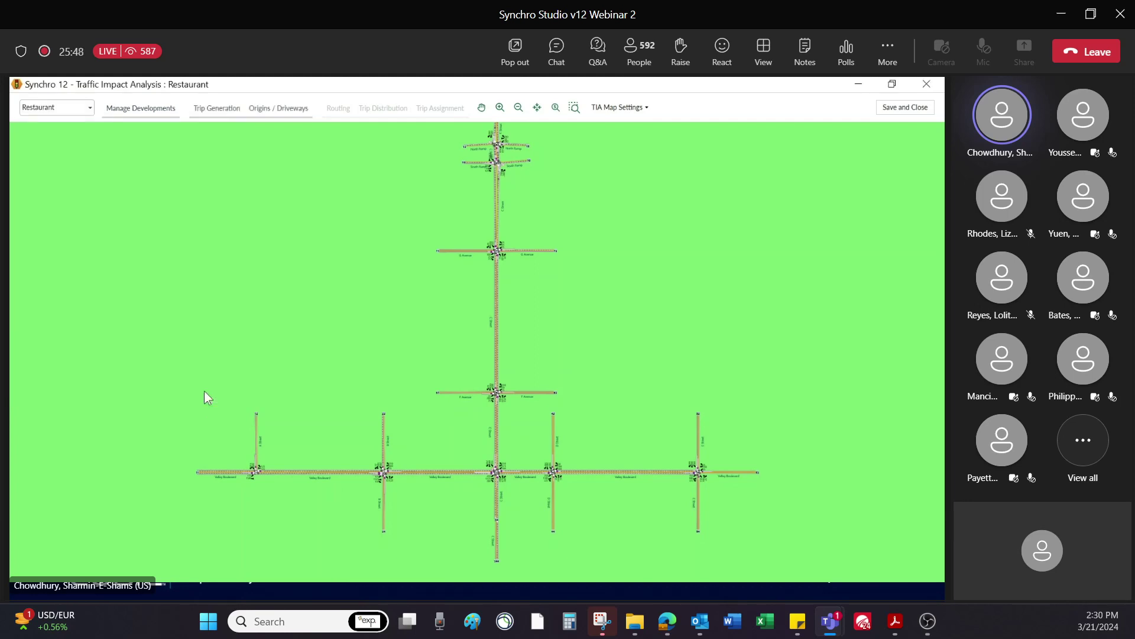
# Open Trip Generation for the Restaurant development and log in to ITE with the account e-mail and password.
pyautogui.click(210, 109)
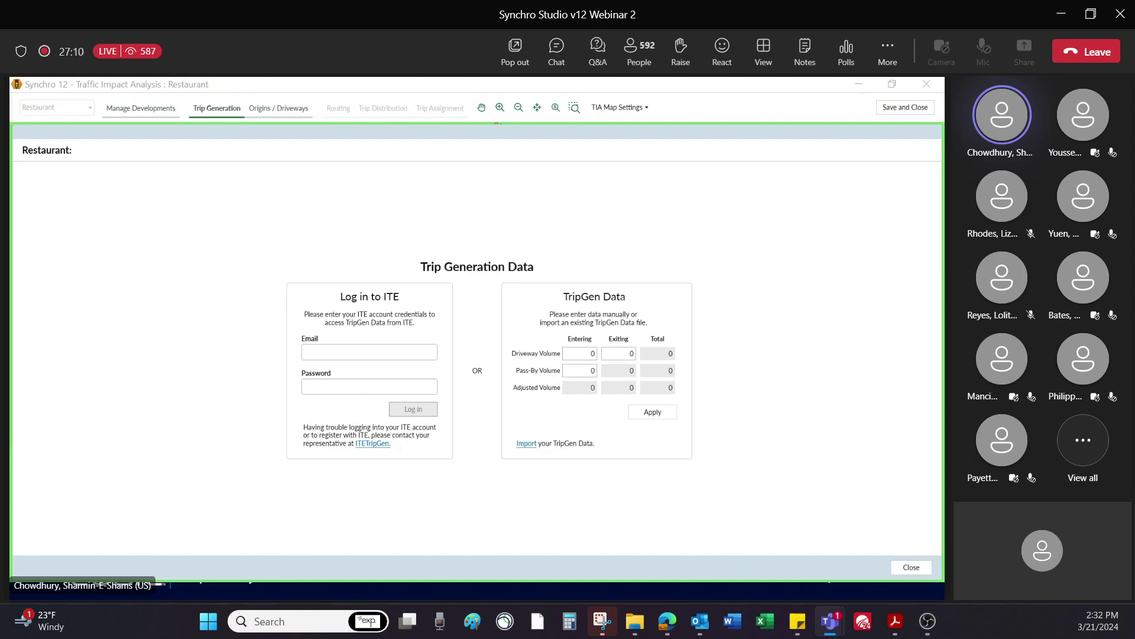
pyautogui.click(319, 350)
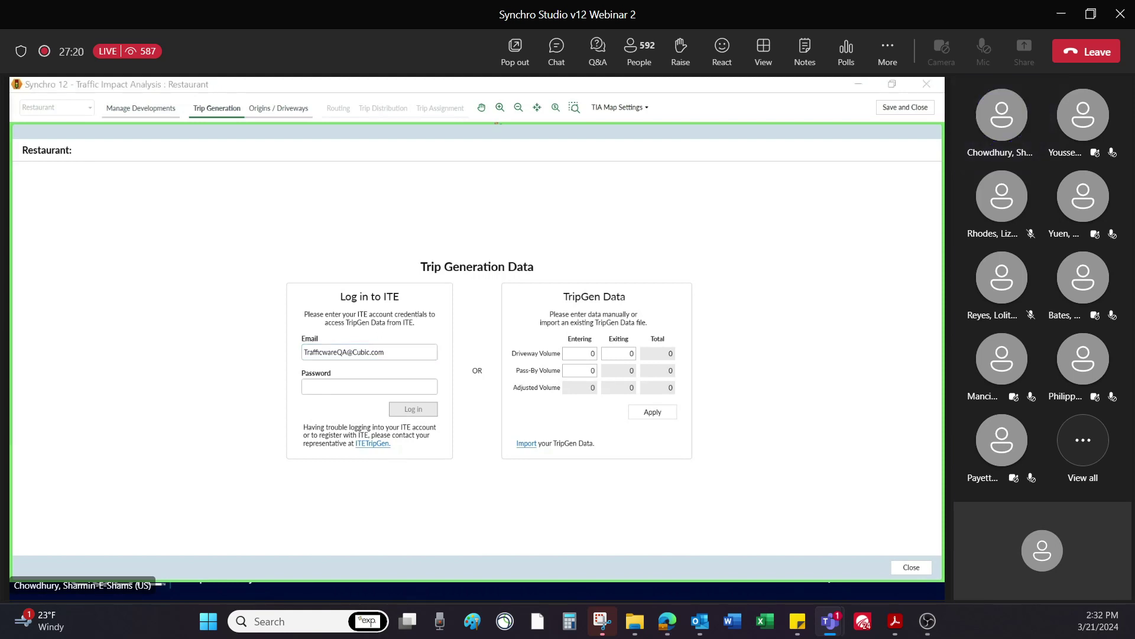
pyautogui.click(335, 384)
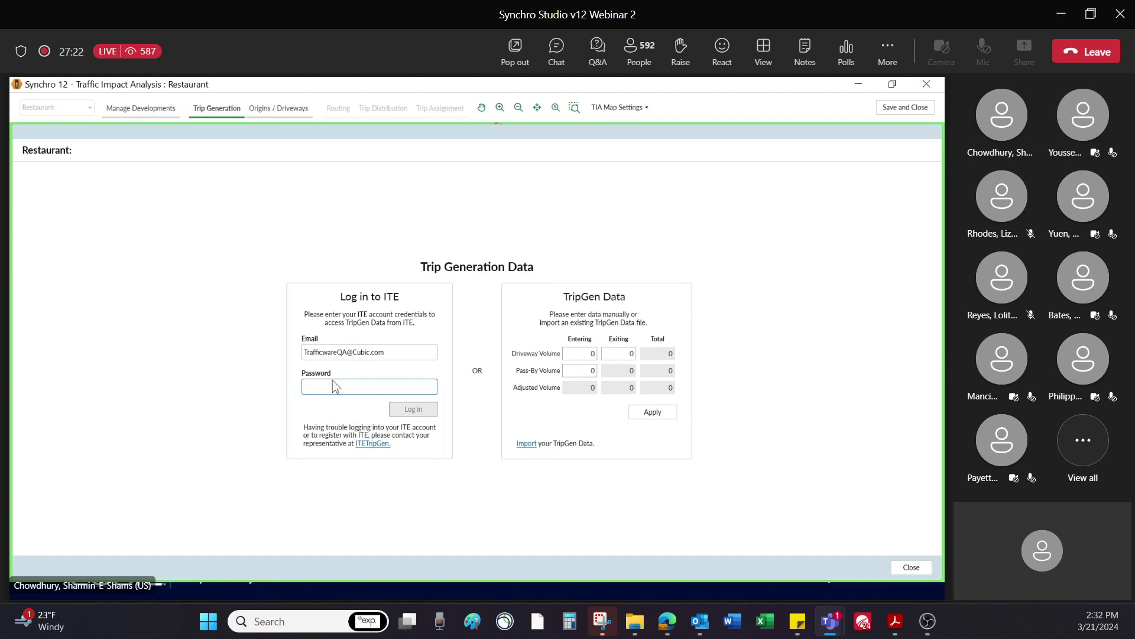
pyautogui.hotkey('ctrl', 'v')
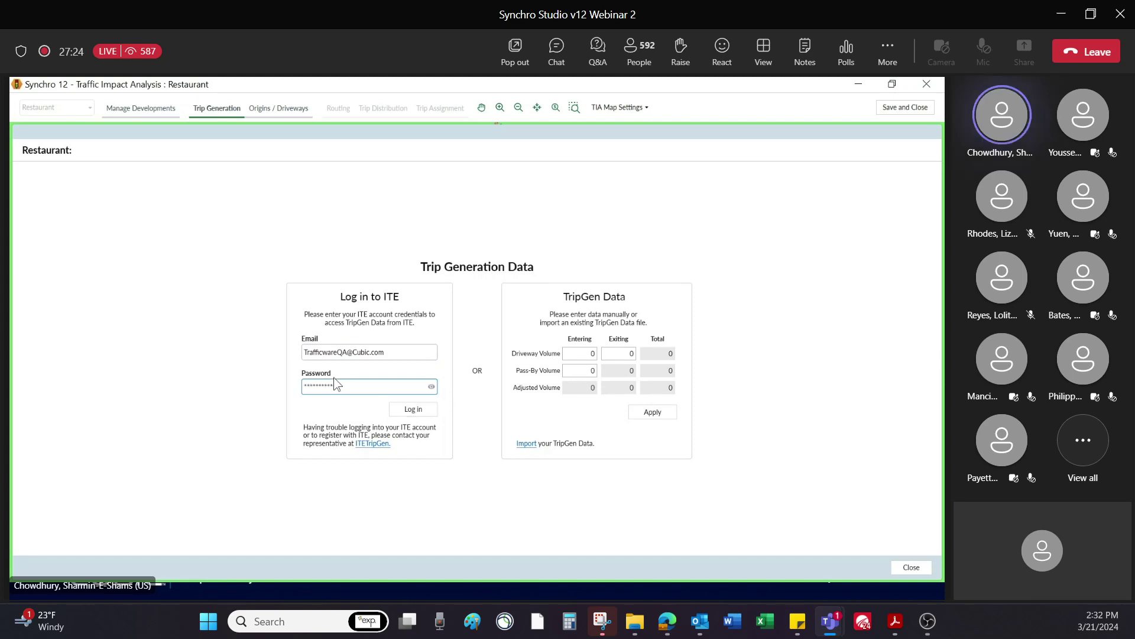
pyautogui.click(412, 409)
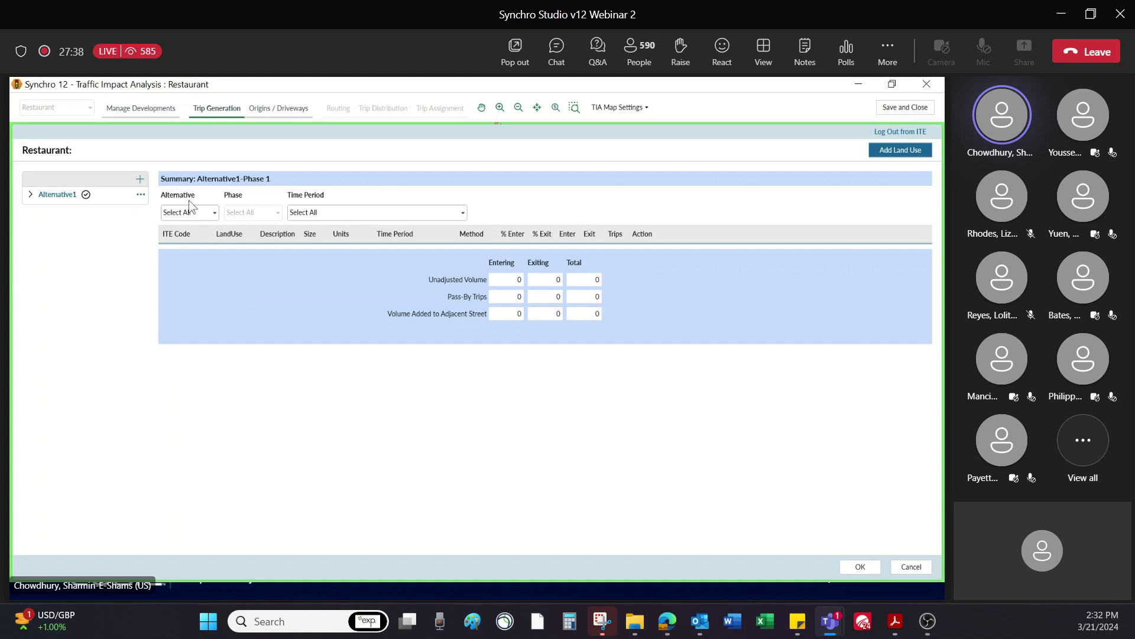
# Check the options of the Alternative filter in the trip generation summary.
pyautogui.click(215, 217)
pyautogui.click(215, 215)
pyautogui.click(215, 214)
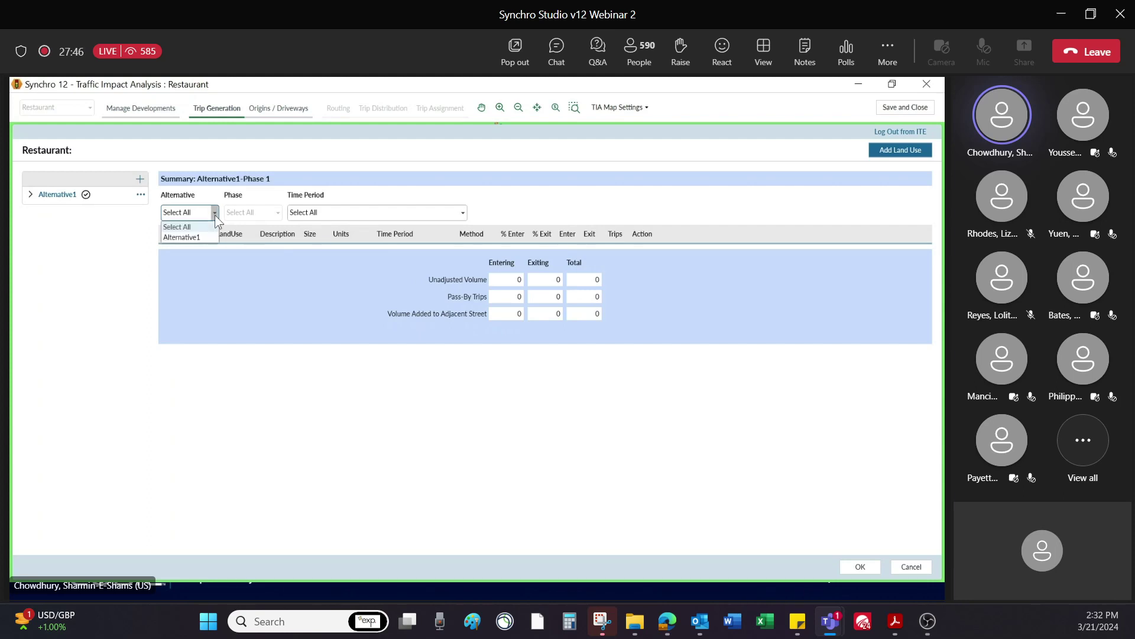
pyautogui.click(215, 214)
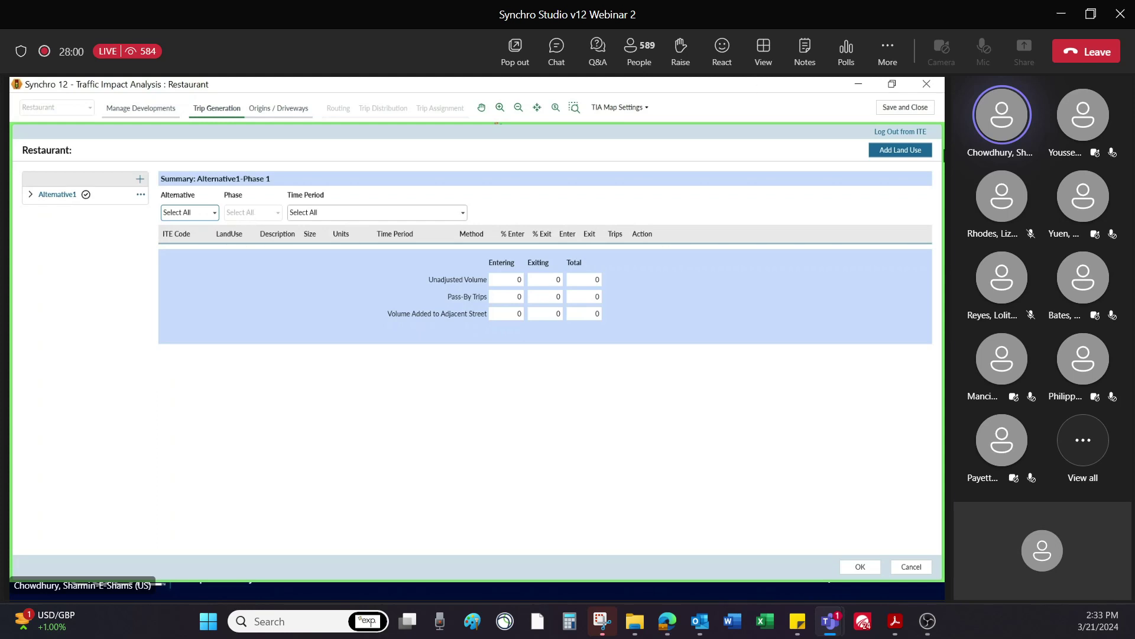
# Start adding a land use to Alternative1, Phase1, and fill in its details by looking up land use code 932.
pyautogui.click(892, 153)
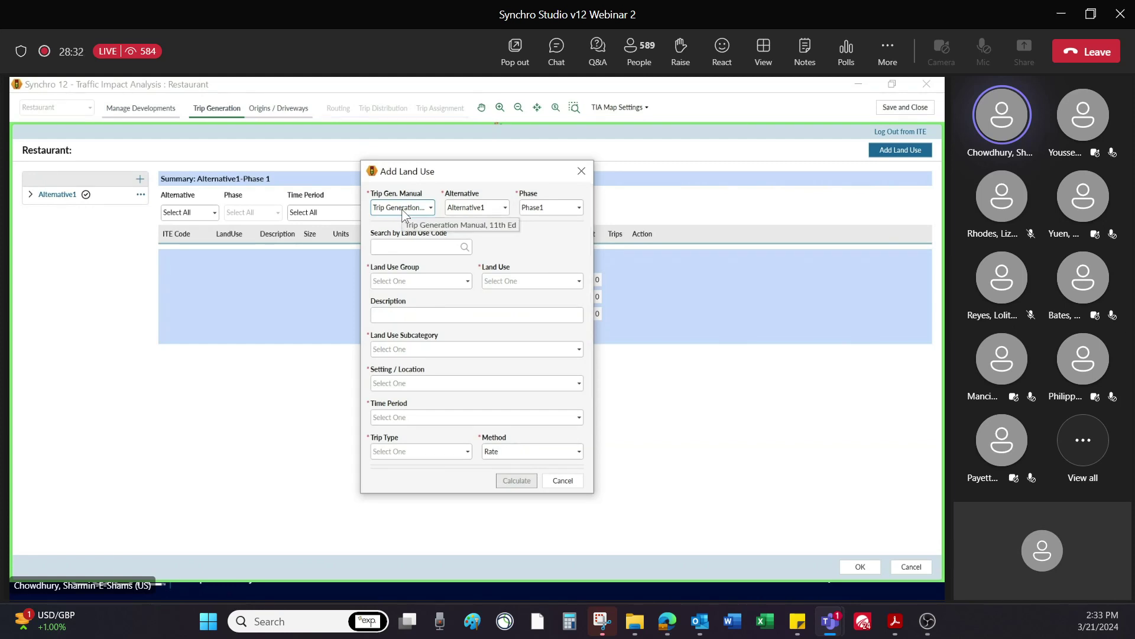
pyautogui.click(504, 209)
pyautogui.click(503, 210)
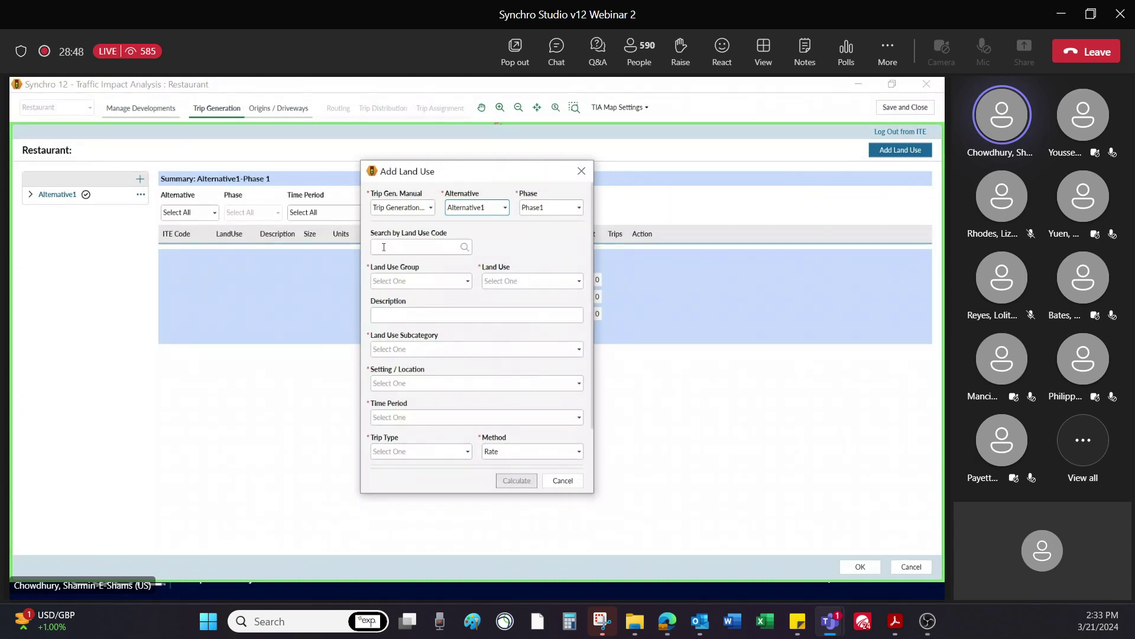
pyautogui.click(468, 281)
pyautogui.click(469, 282)
pyautogui.click(581, 283)
pyautogui.click(403, 246)
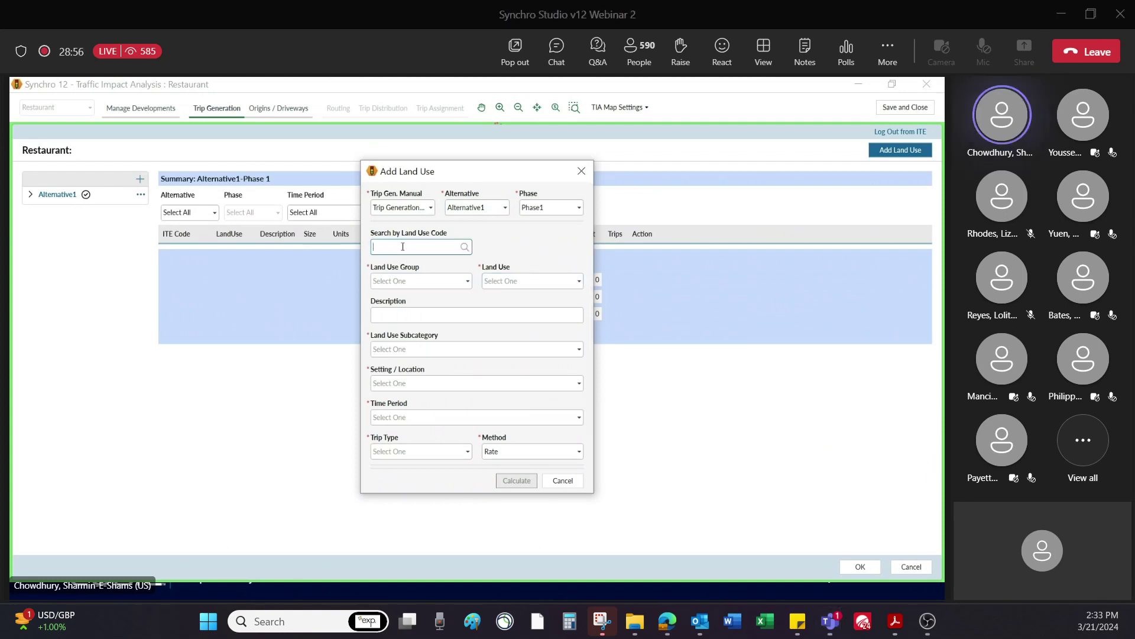
pyautogui.write('932')
pyautogui.click(465, 248)
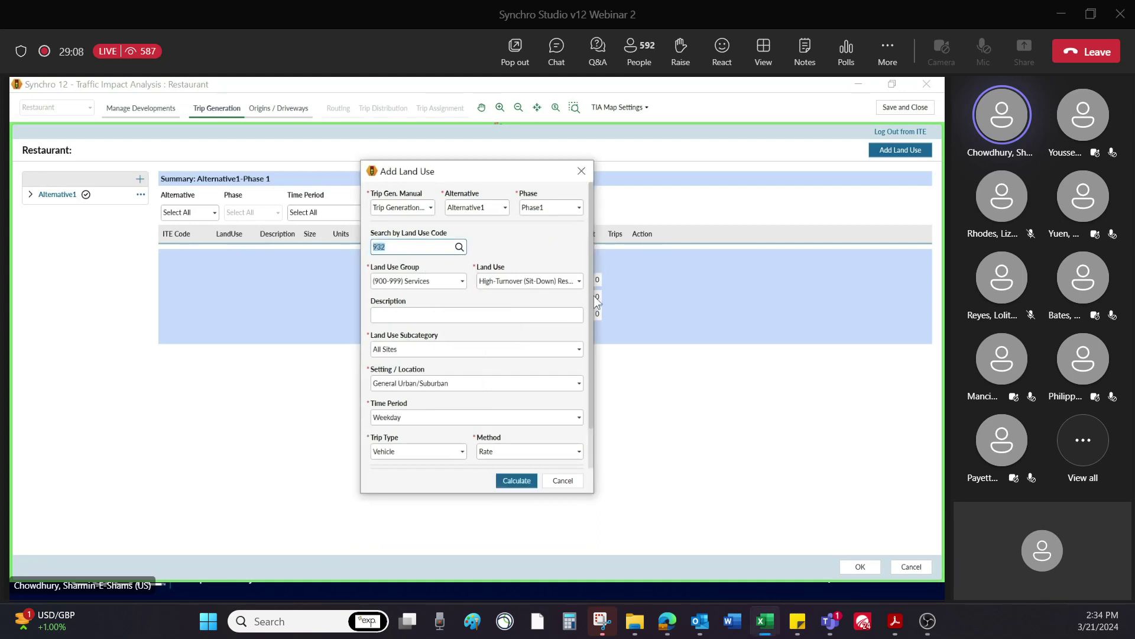
# Check the Time Period and Method options offered for the High-Turnover (Sit-Down) Restaurant land use.
pyautogui.moveTo(592, 293); pyautogui.dragTo(592, 357)
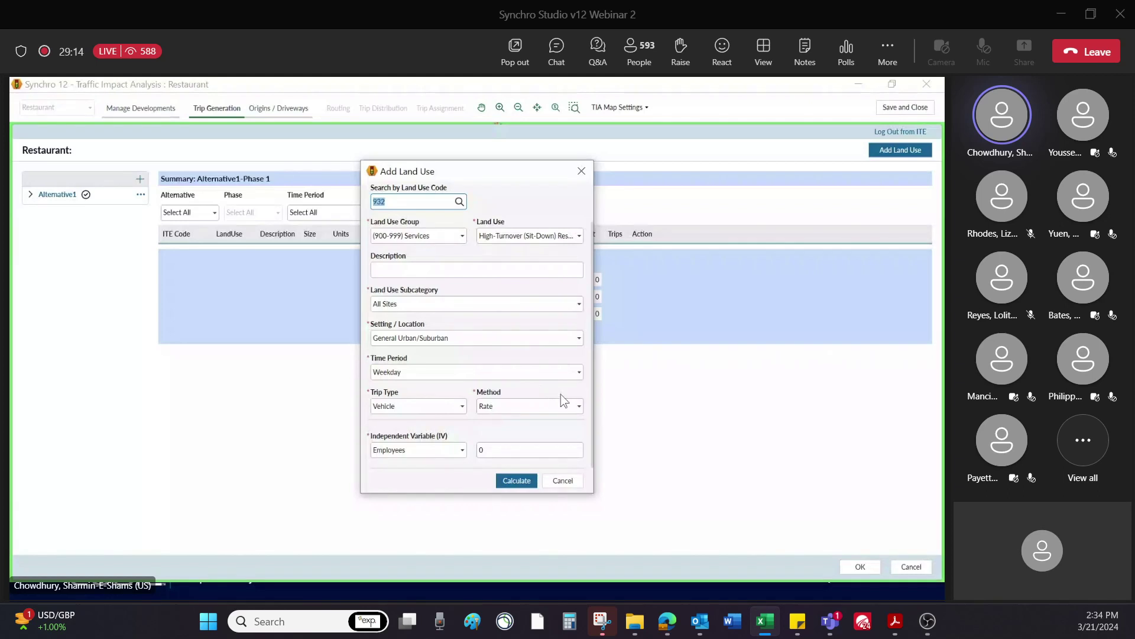
pyautogui.click(580, 372)
pyautogui.click(580, 372)
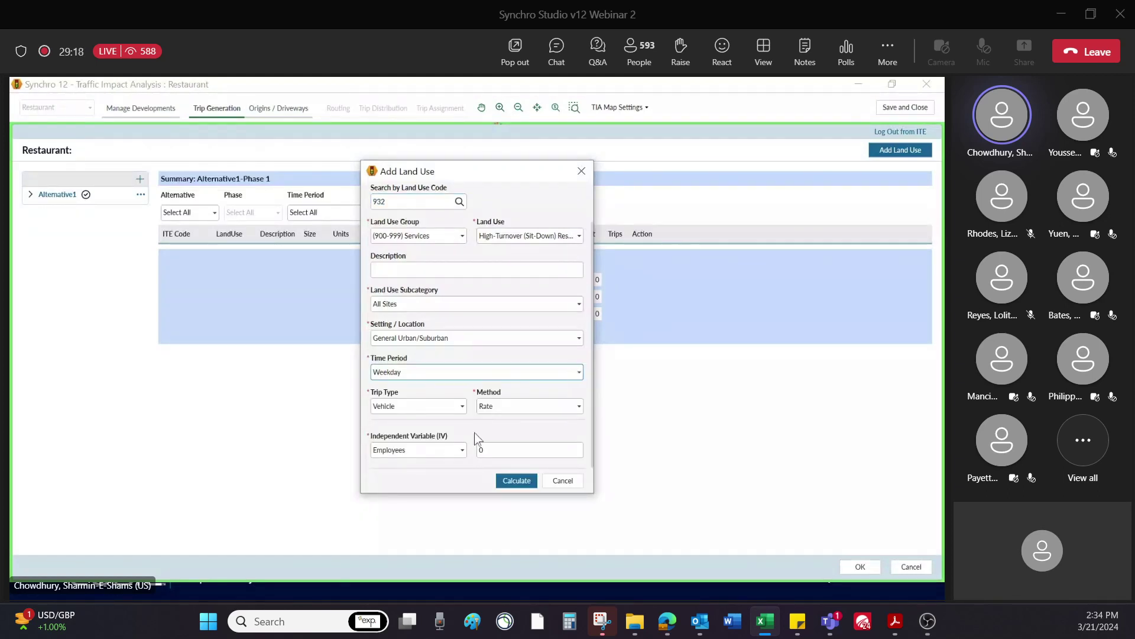
pyautogui.click(579, 407)
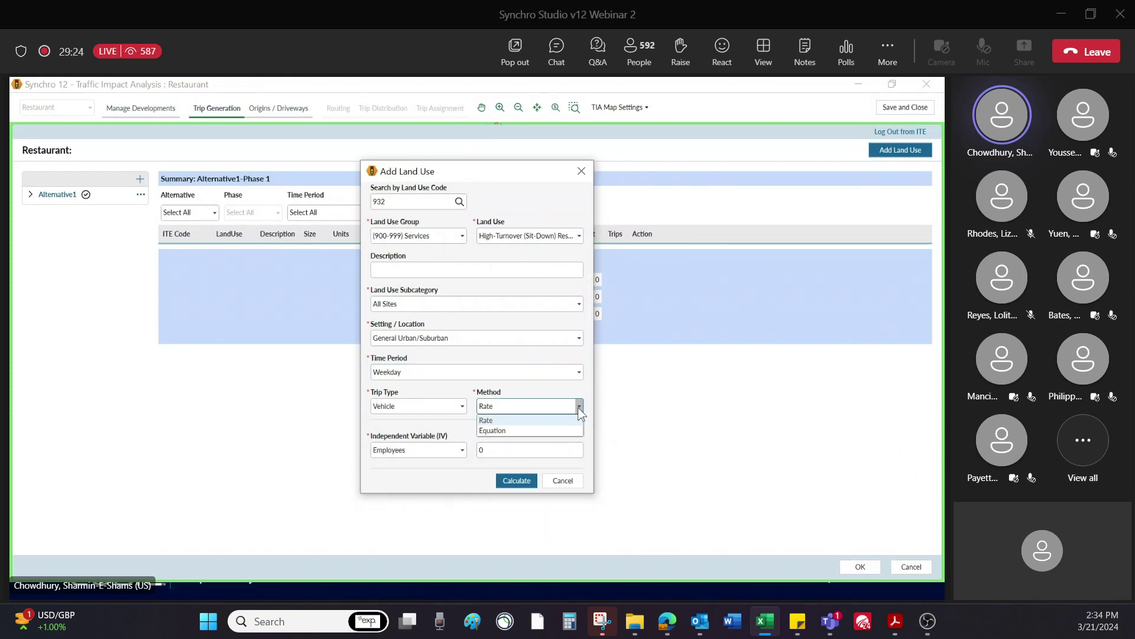
pyautogui.click(578, 407)
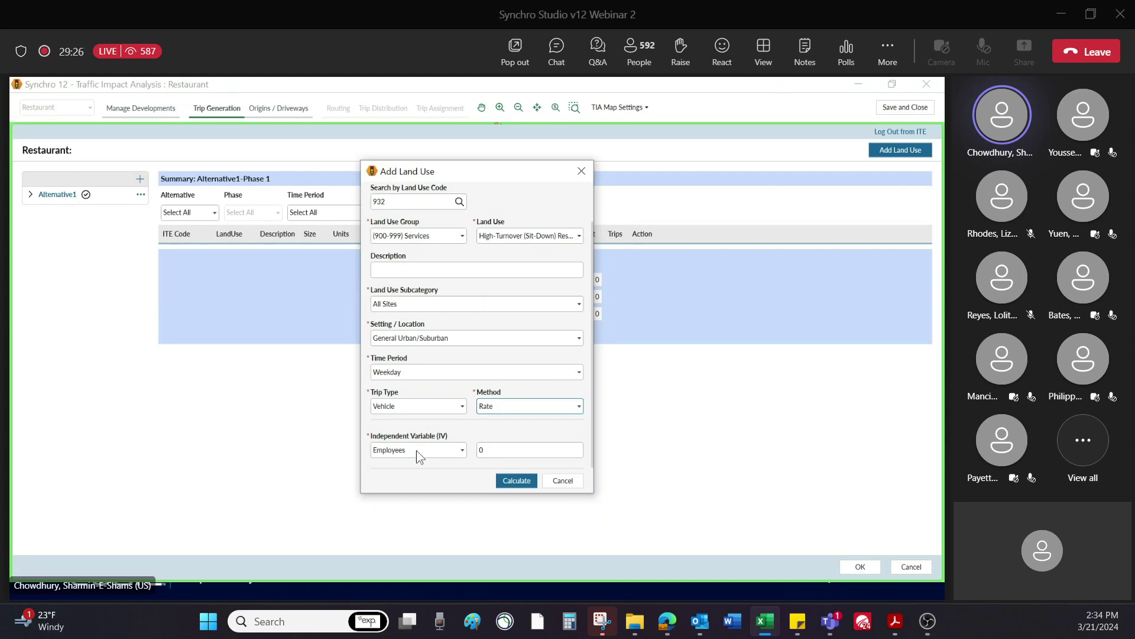
# Set the land use's independent variable to 1000 Sq. Ft. GFA with a value of 8 and calculate its trips.
pyautogui.click(460, 449)
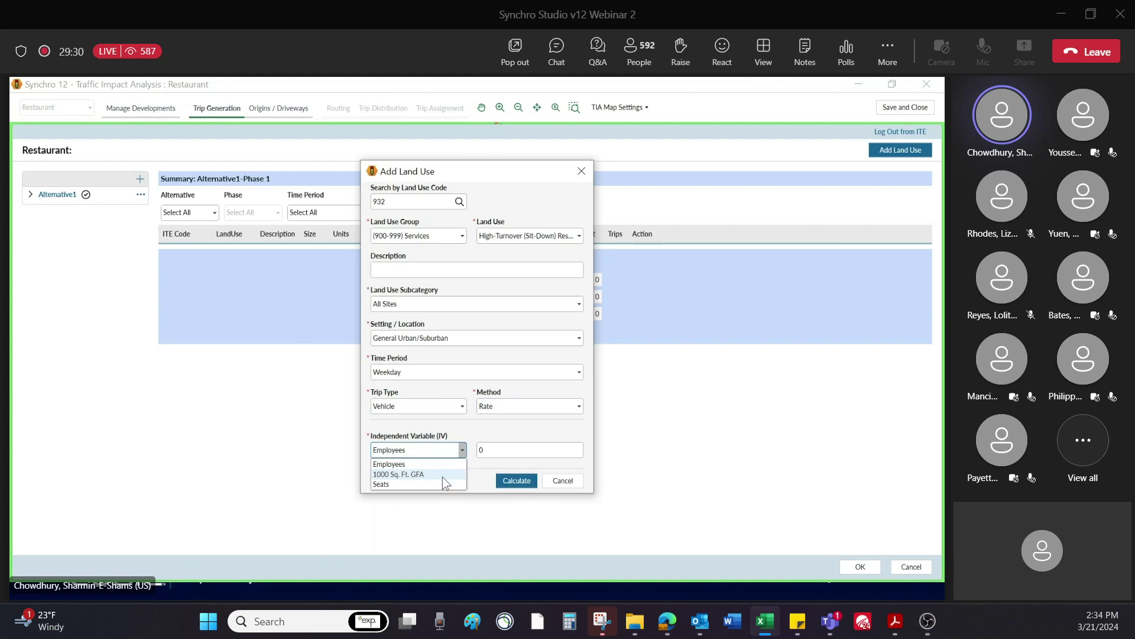
pyautogui.click(445, 474)
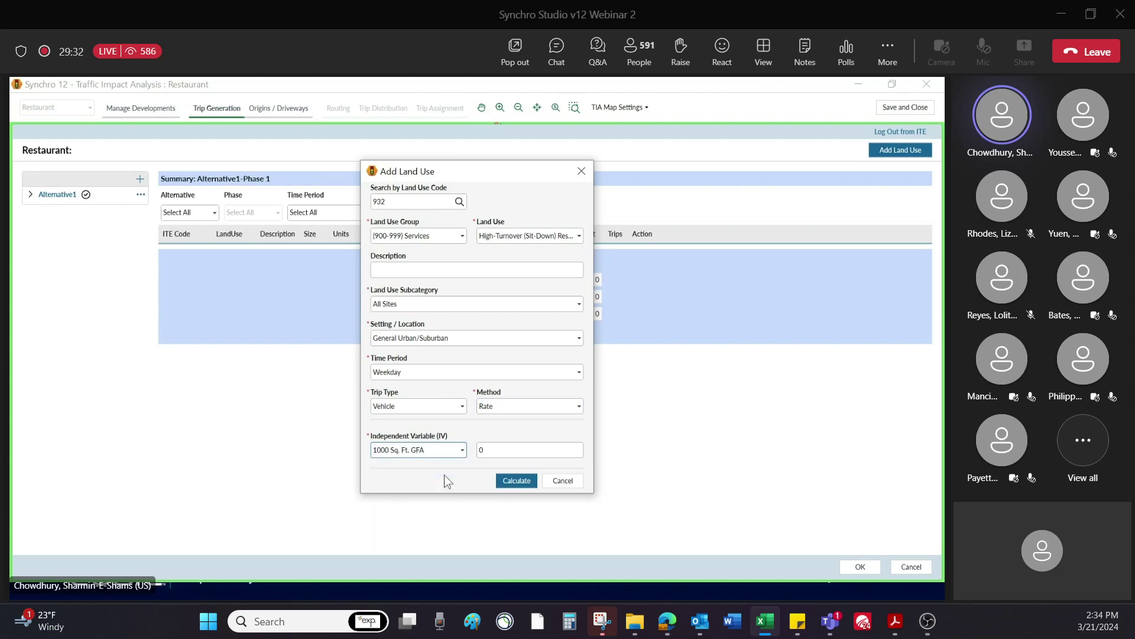
pyautogui.press('Tab')
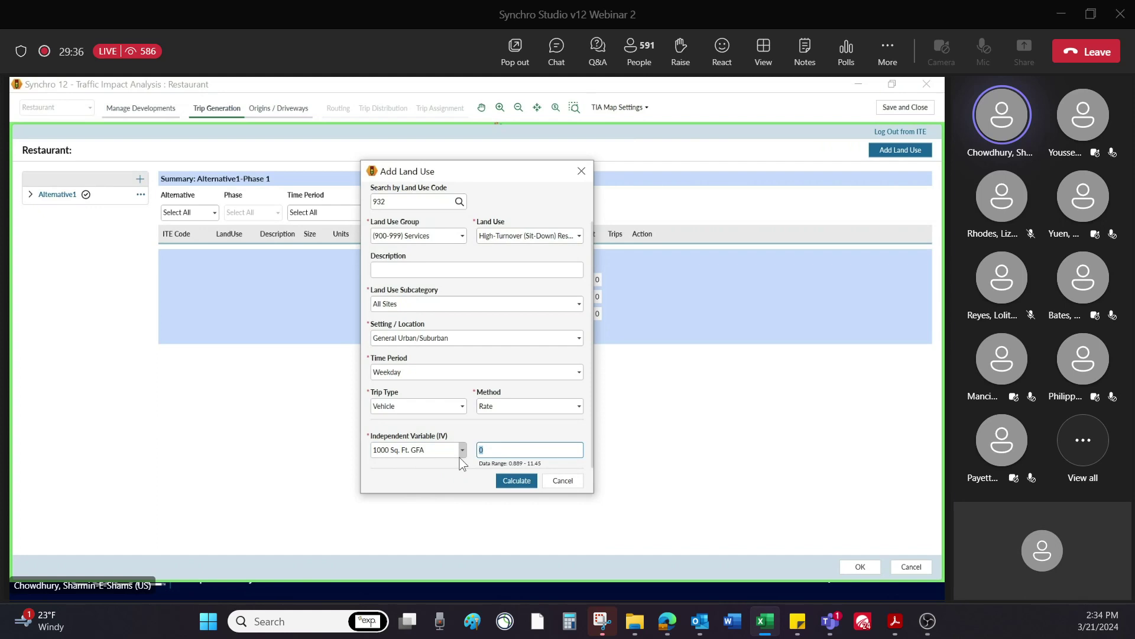
pyautogui.write('8')
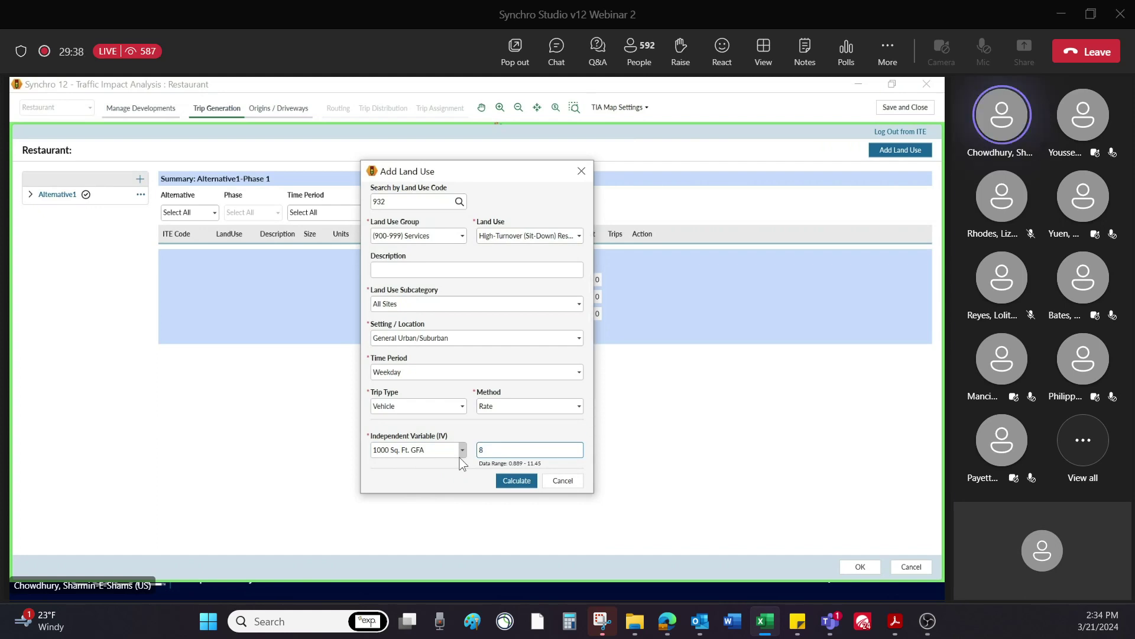
pyautogui.click(524, 476)
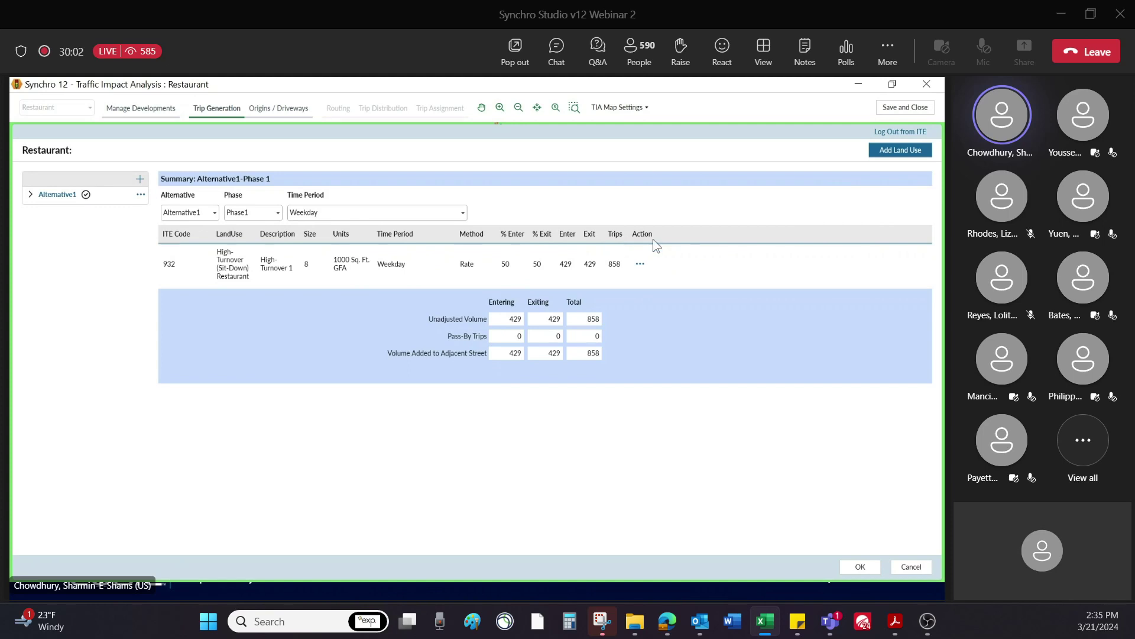
# Examine the data statistics of land use 932, then close them.
pyautogui.click(641, 267)
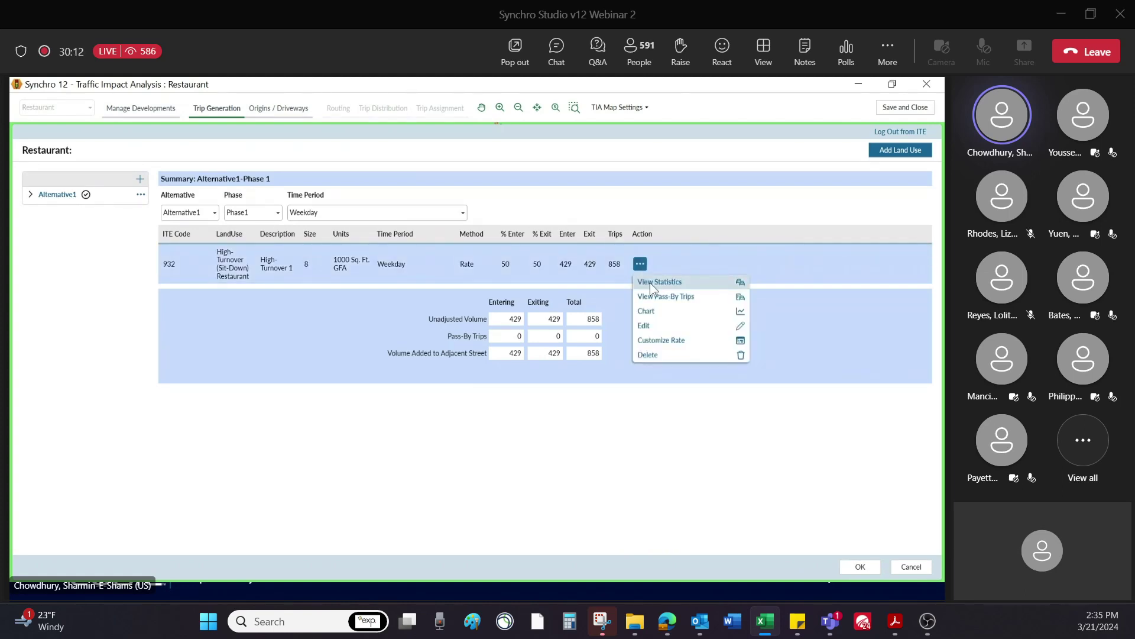
pyautogui.click(651, 283)
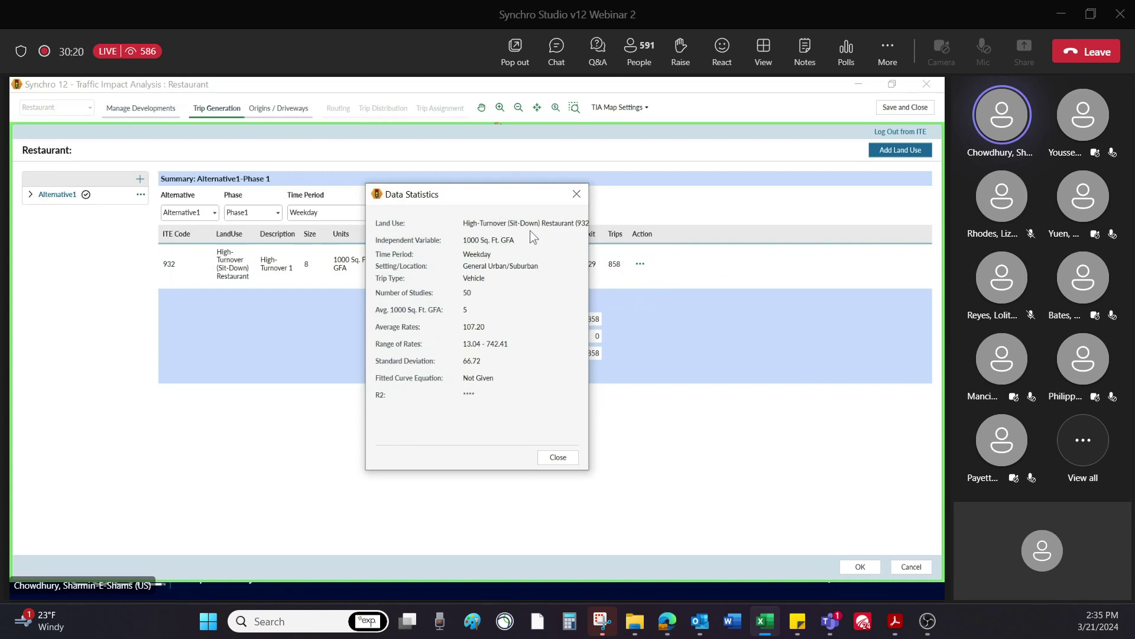
pyautogui.click(576, 194)
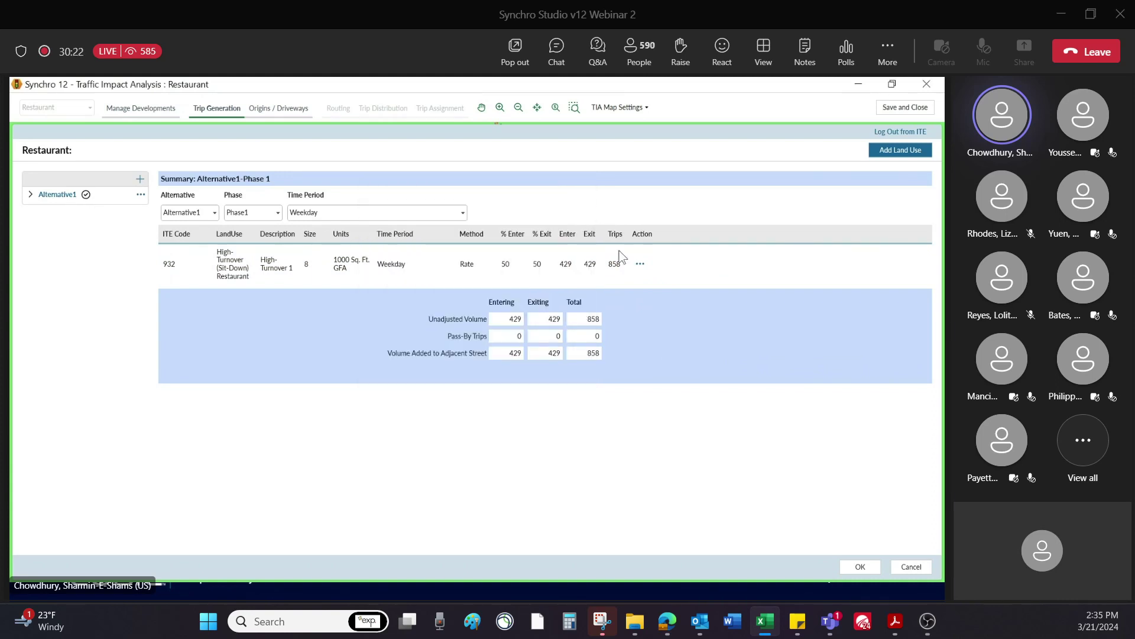
# Examine the data plot and equation chart for land use 932 and look over its other available actions.
pyautogui.click(639, 264)
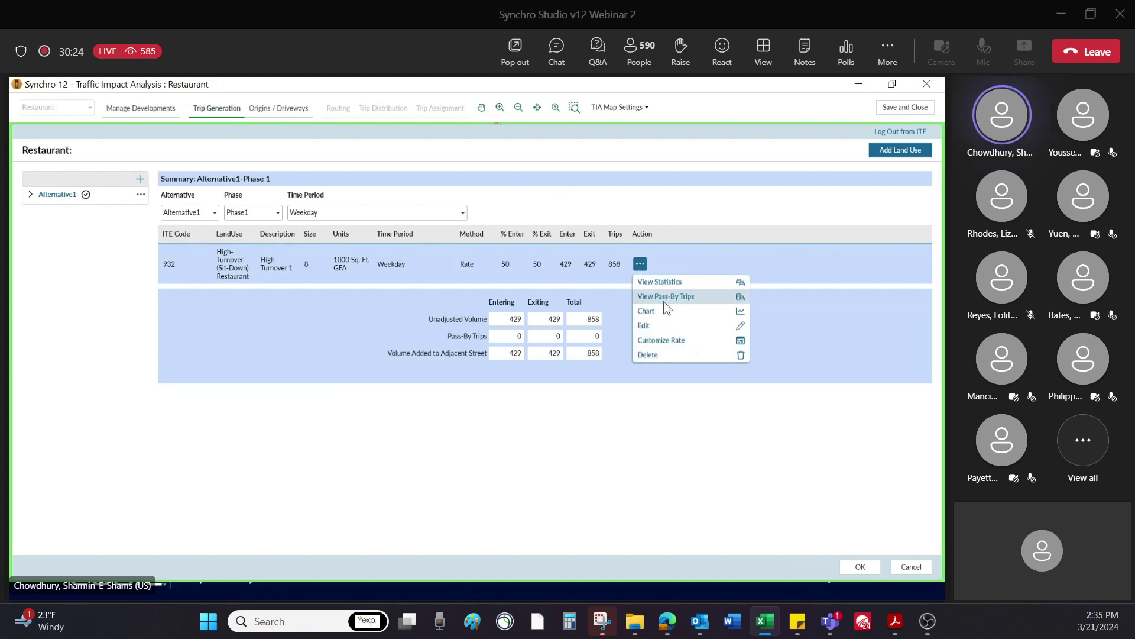
pyautogui.click(665, 311)
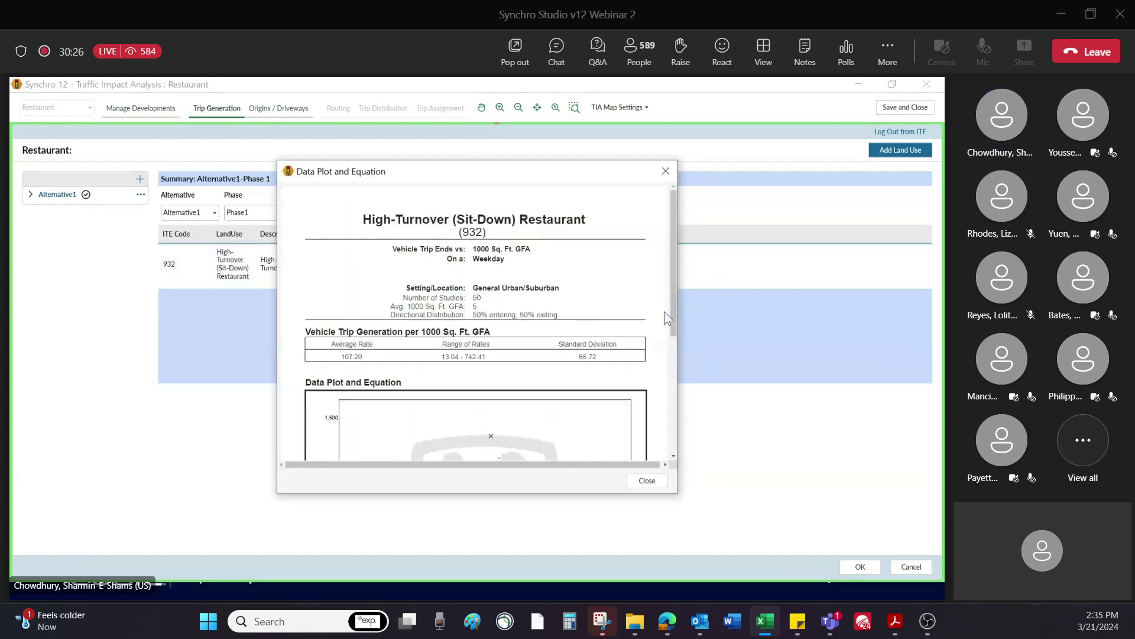
pyautogui.moveTo(668, 333); pyautogui.dragTo(689, 414)
pyautogui.click(665, 171)
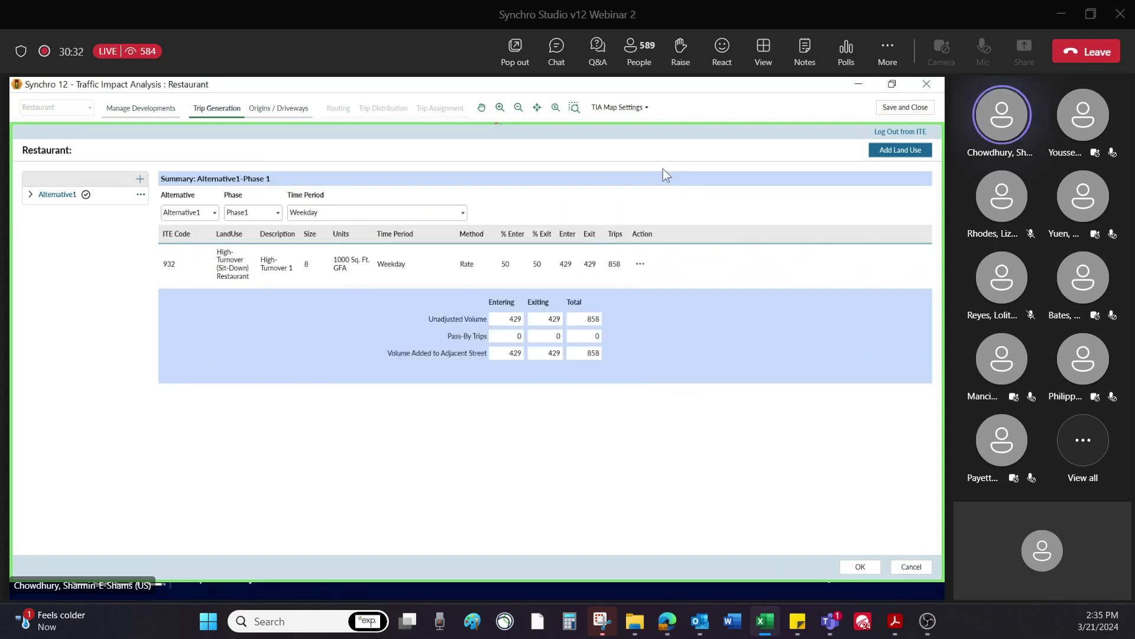
pyautogui.click(641, 264)
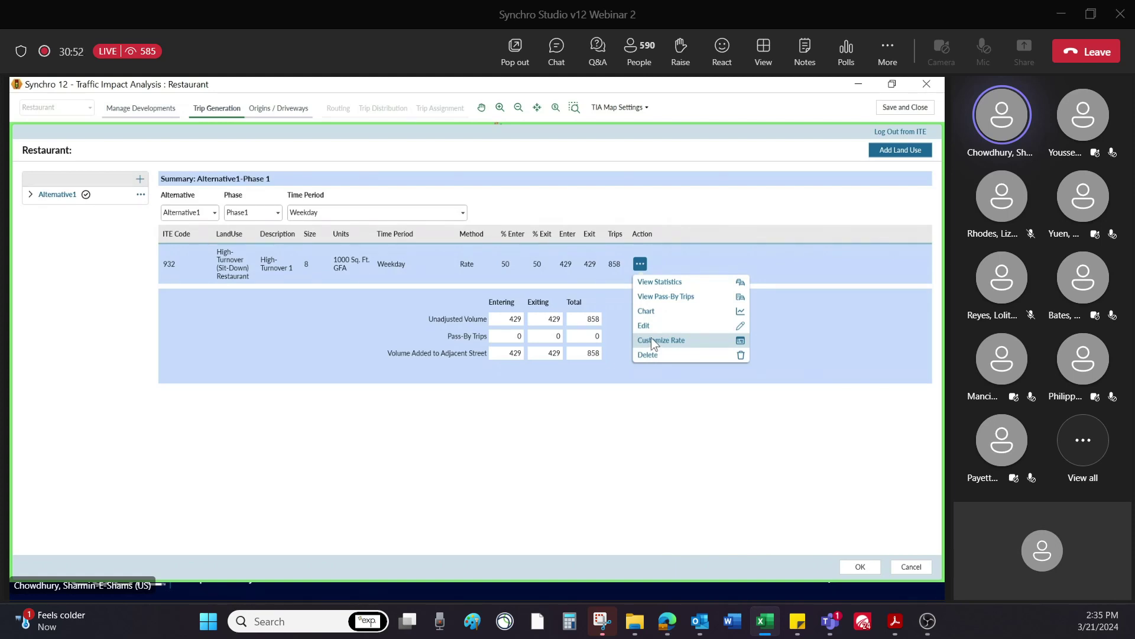
pyautogui.click(417, 306)
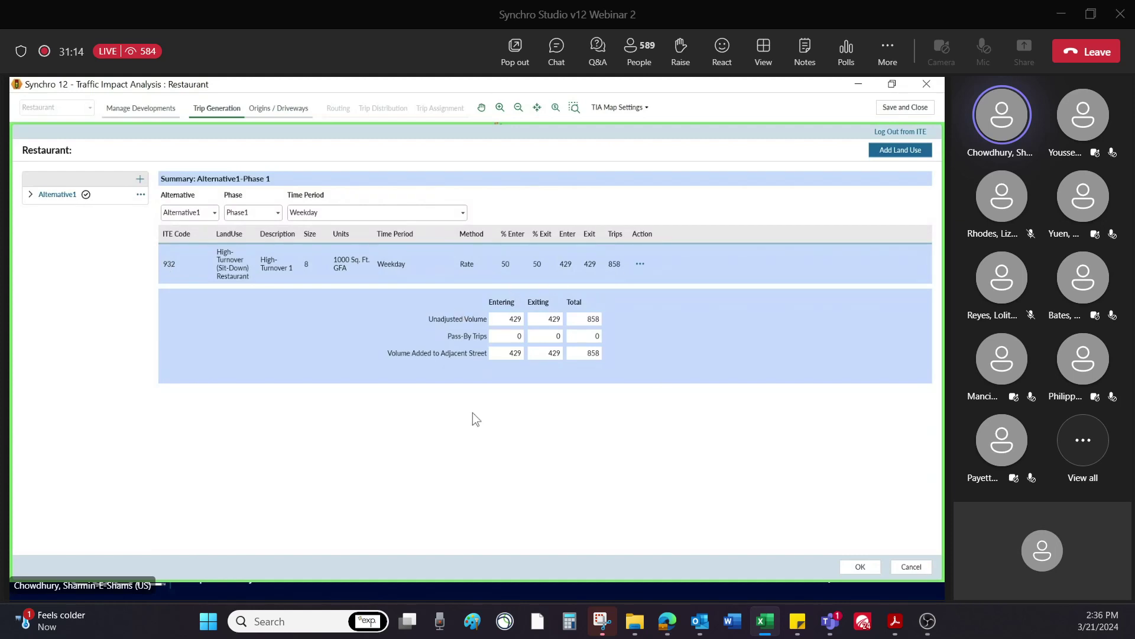
# Accept the trip generation summary and apply its volumes to the Restaurant development.
pyautogui.click(859, 569)
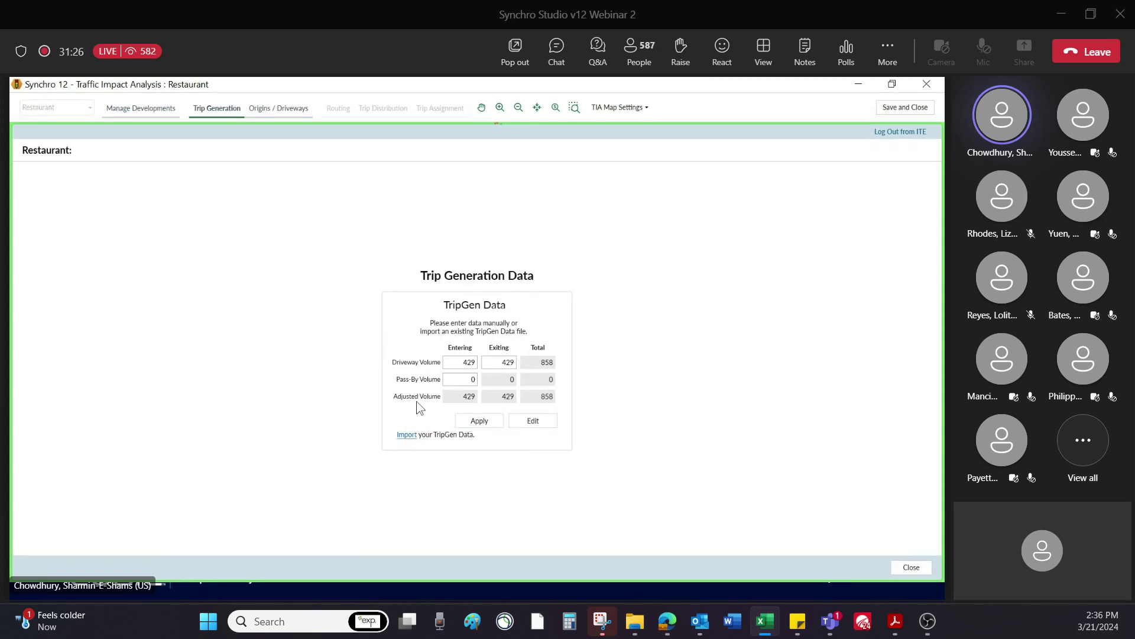
pyautogui.click(475, 421)
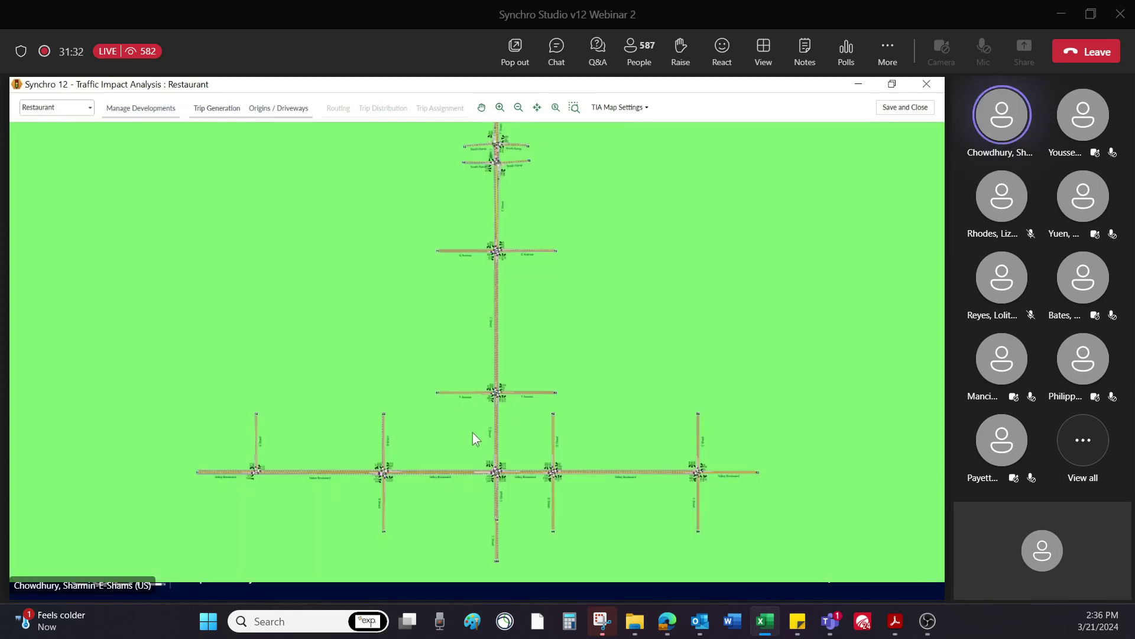
# Open Origins and Driveways and add Node 11 and Node 22 as origins from the map.
pyautogui.click(272, 108)
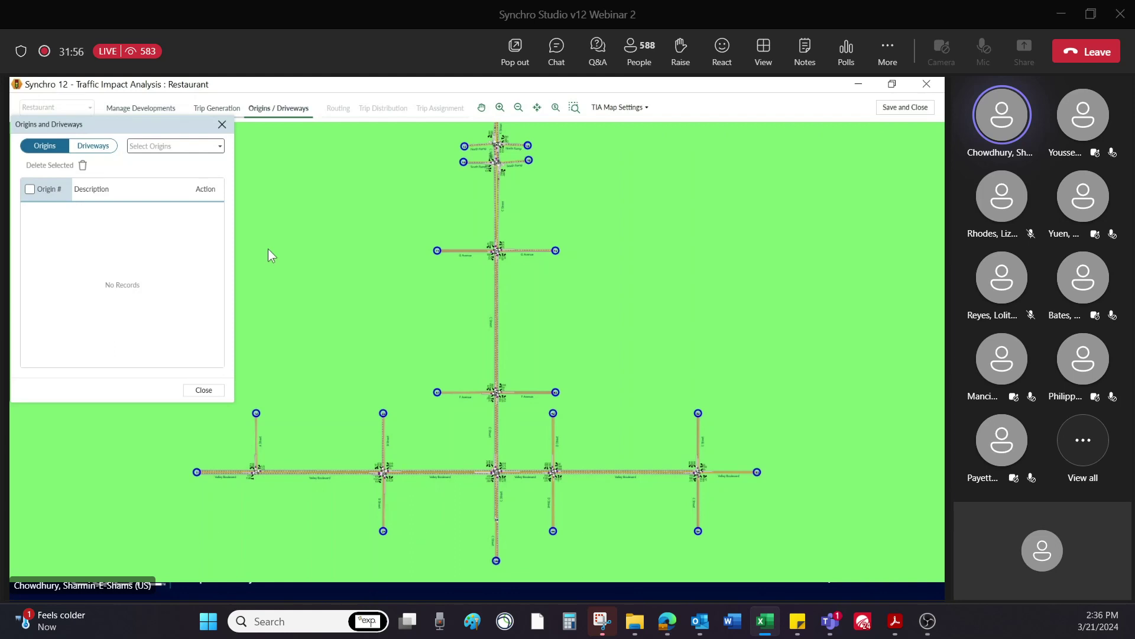
pyautogui.click(197, 473)
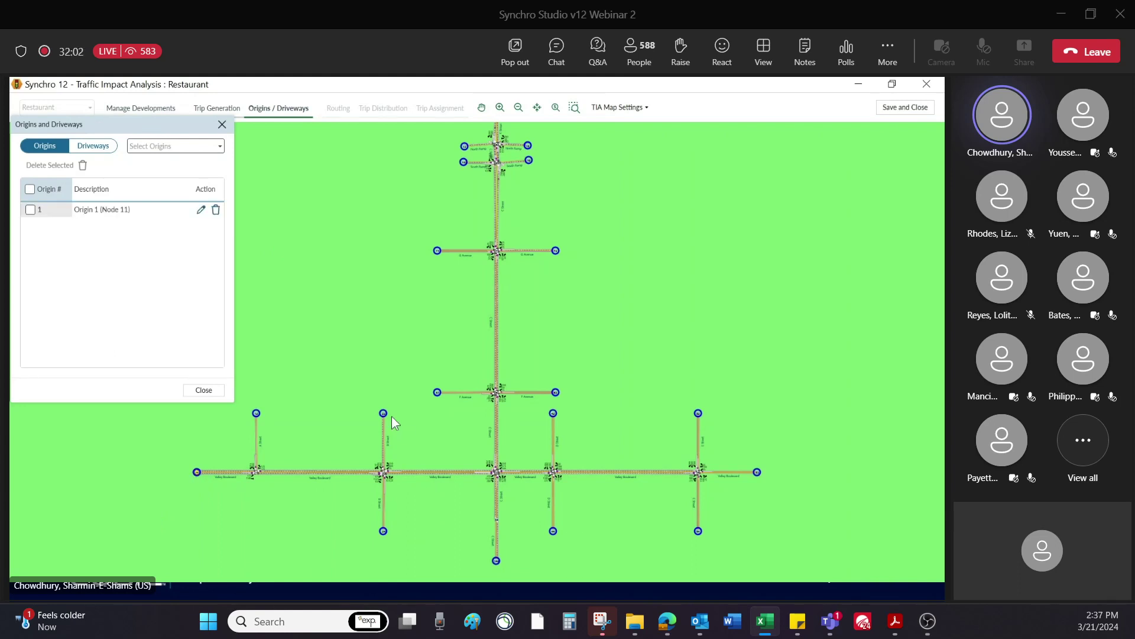
pyautogui.click(383, 414)
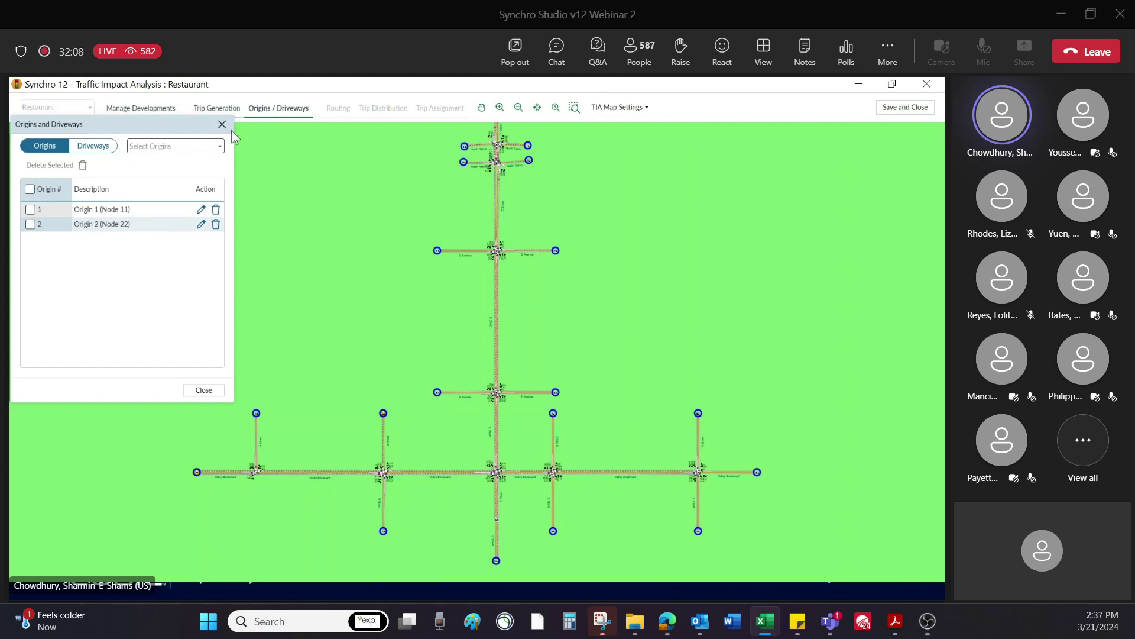
# Add Nodes 13, 15, 16, 10, 53 and 344 as further origins by choosing them from the available nodes.
pyautogui.click(219, 148)
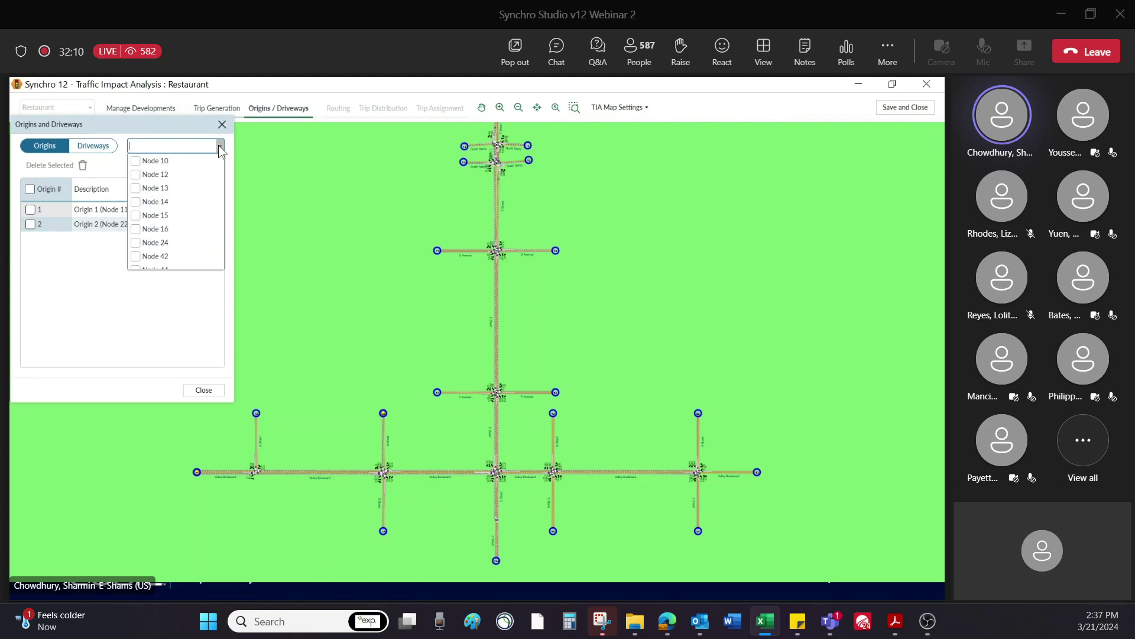
pyautogui.click(169, 188)
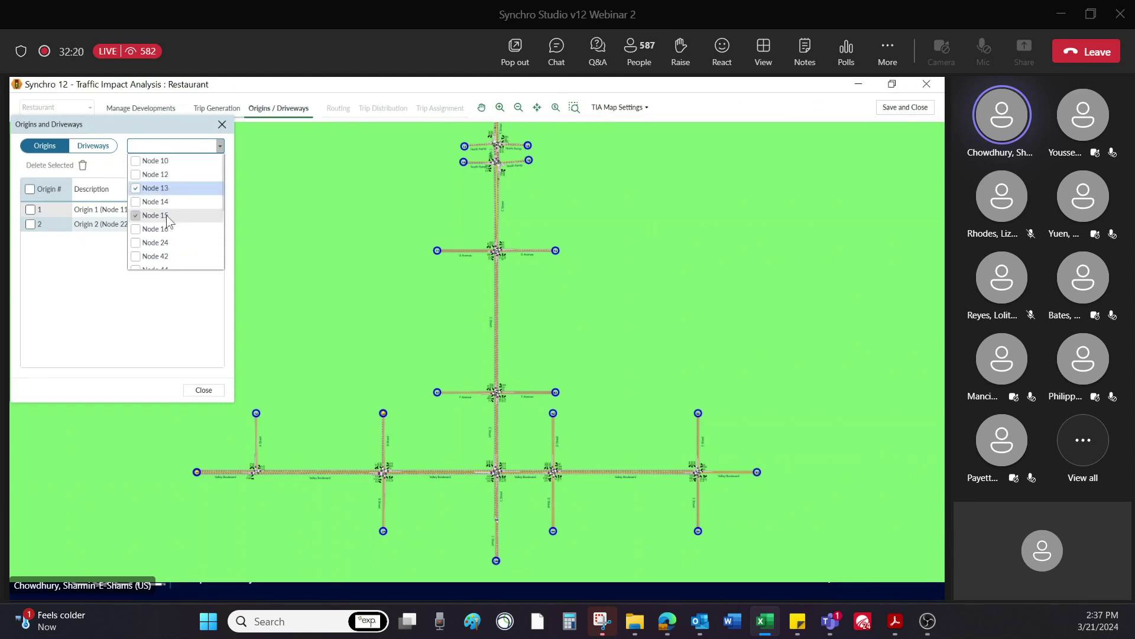
pyautogui.click(169, 215)
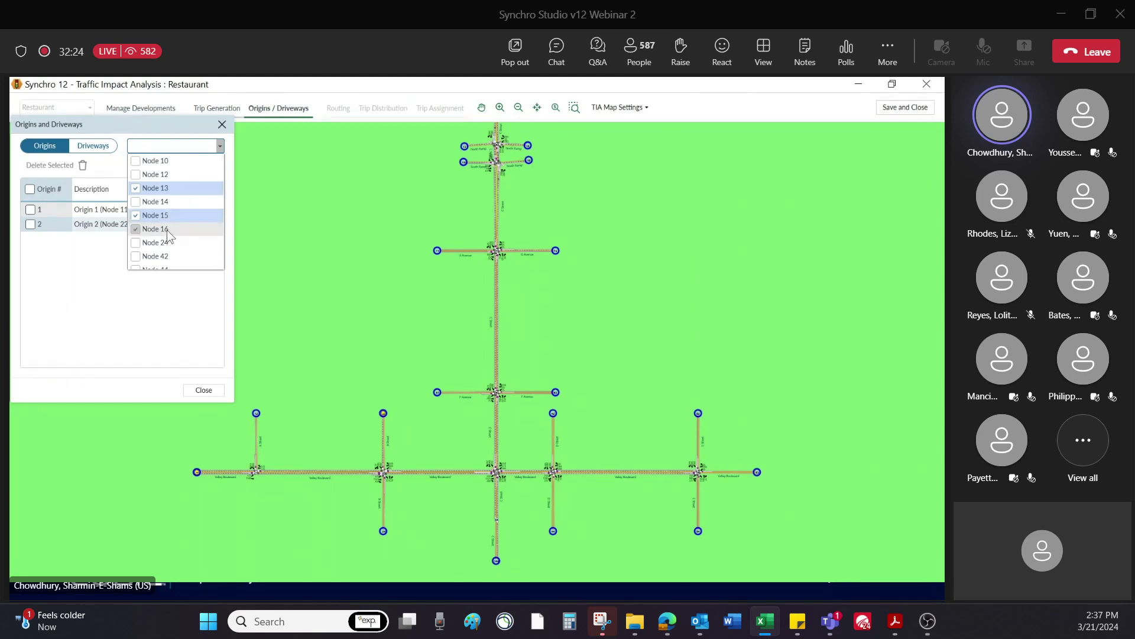
pyautogui.click(163, 162)
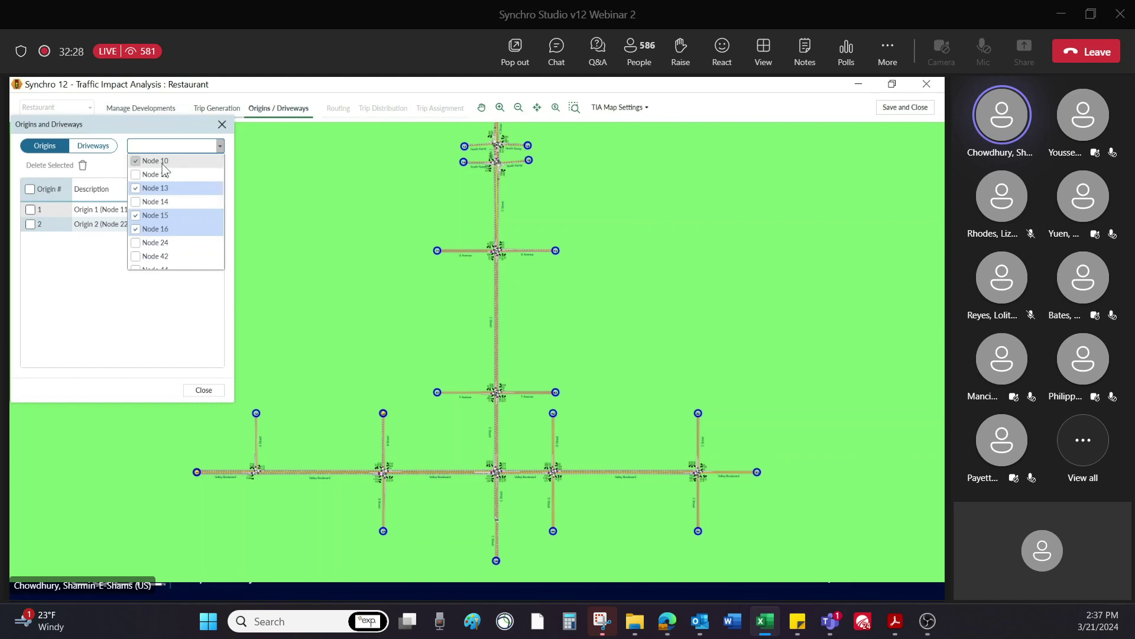
pyautogui.scroll(-2, 220, 189)
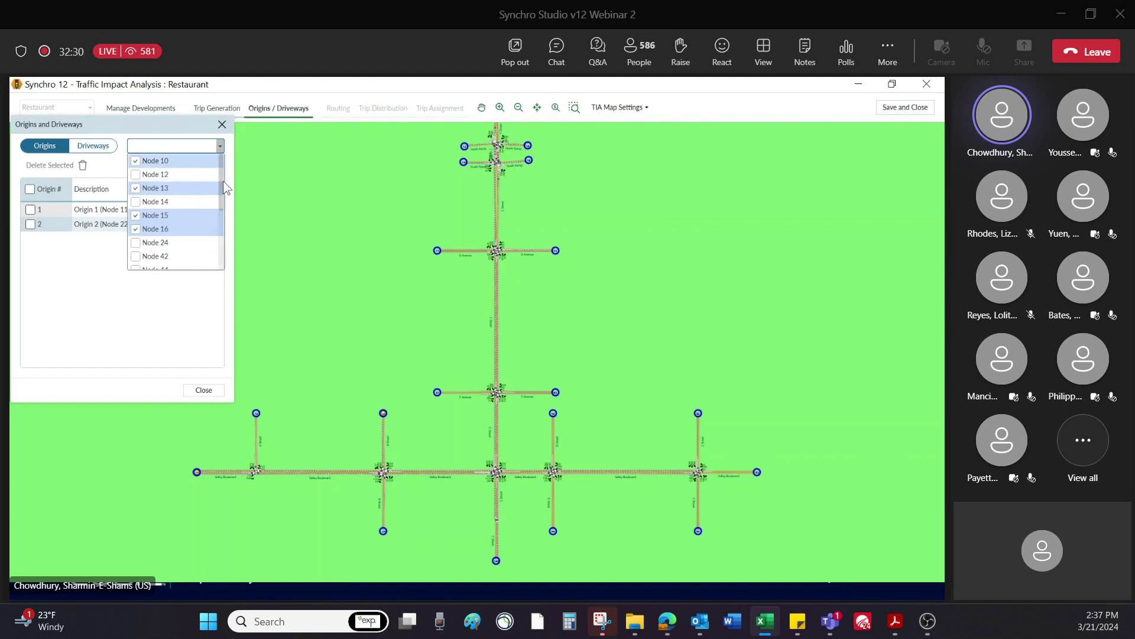
pyautogui.scroll(-2, 219, 216)
pyautogui.click(185, 199)
pyautogui.scroll(-2, 223, 233)
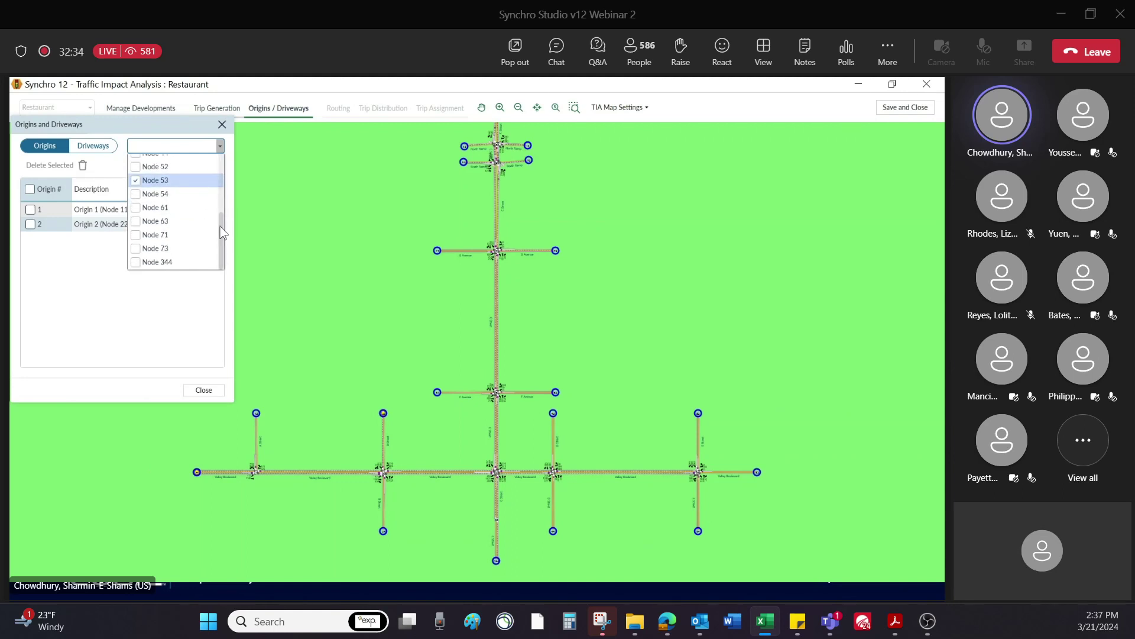
pyautogui.click(149, 262)
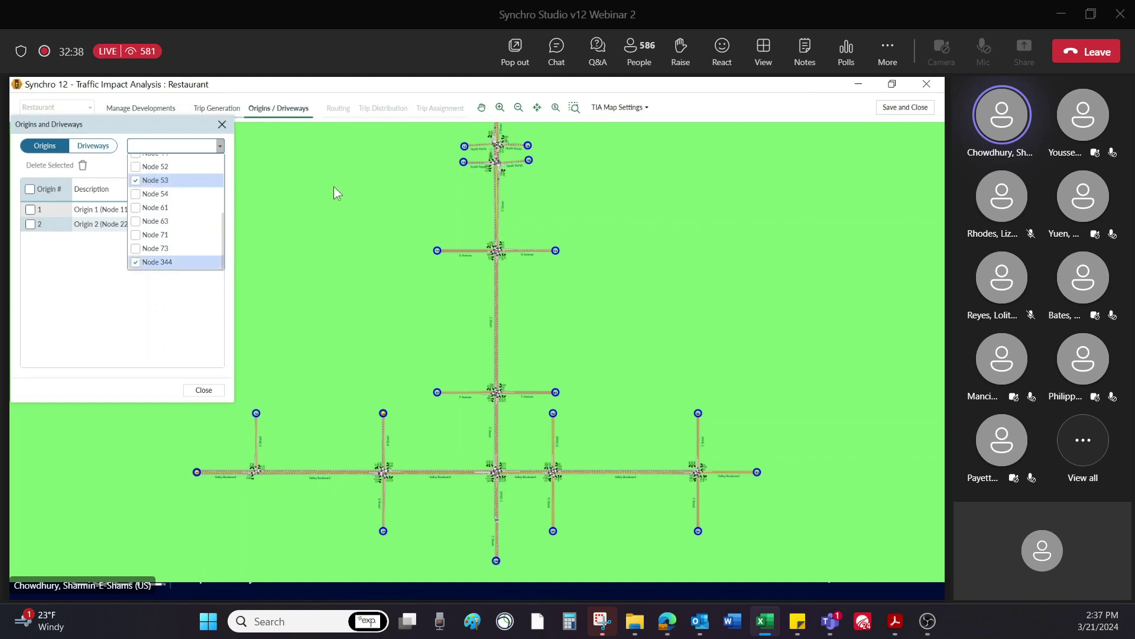
pyautogui.click(68, 285)
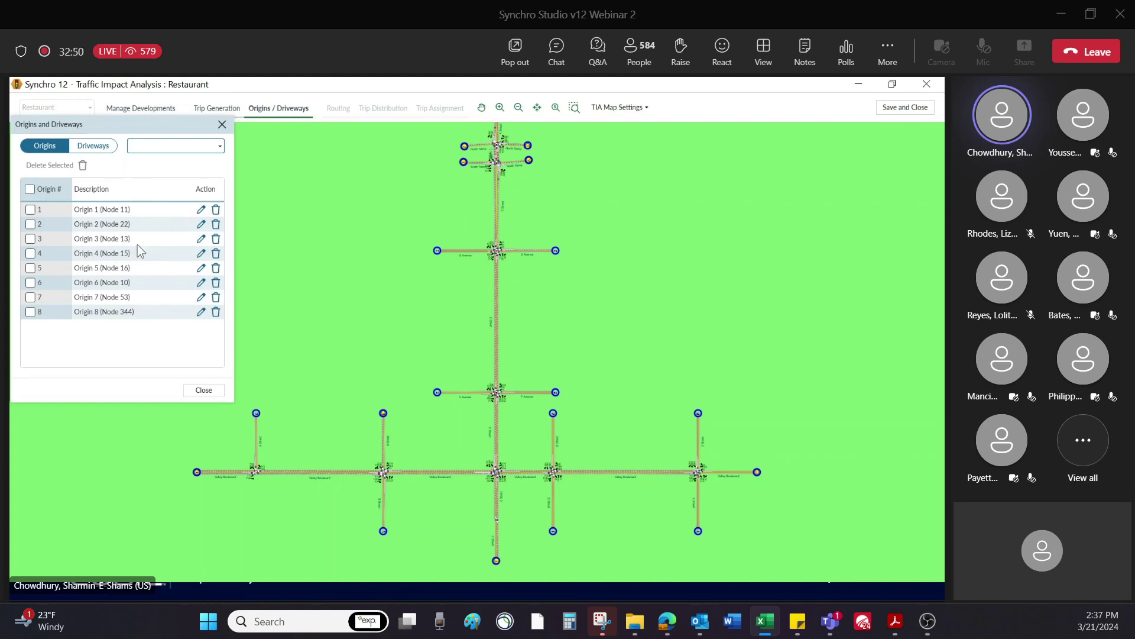
# Add Node 71 as the development's driveway from the map and finish defining origins and driveways.
pyautogui.click(93, 147)
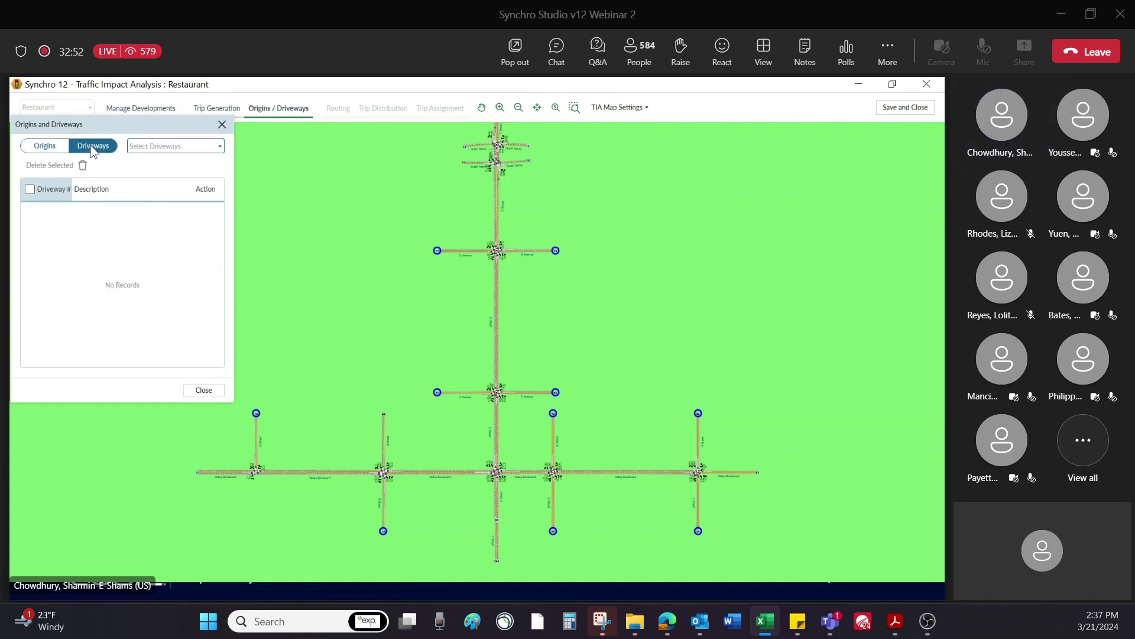
pyautogui.click(438, 250)
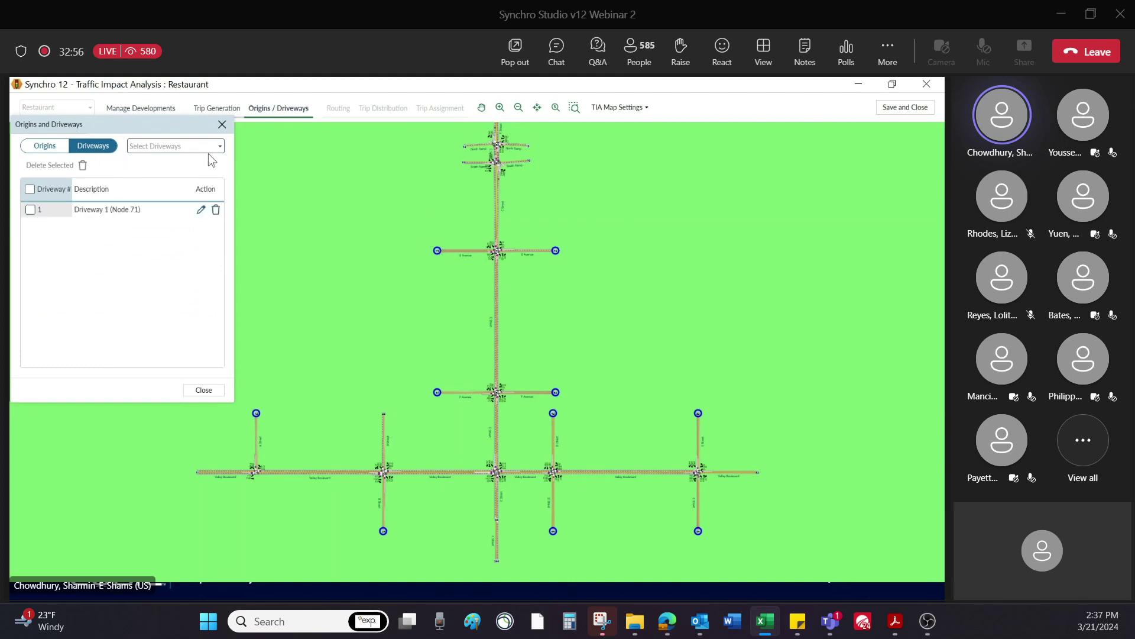
pyautogui.click(219, 146)
pyautogui.click(220, 147)
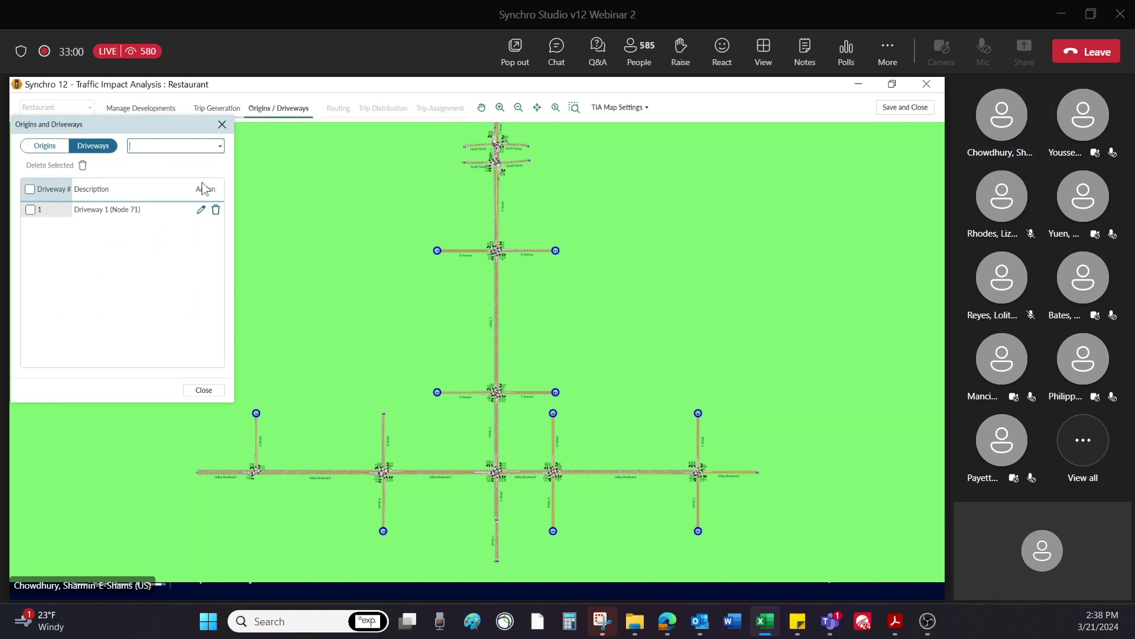
pyautogui.click(202, 392)
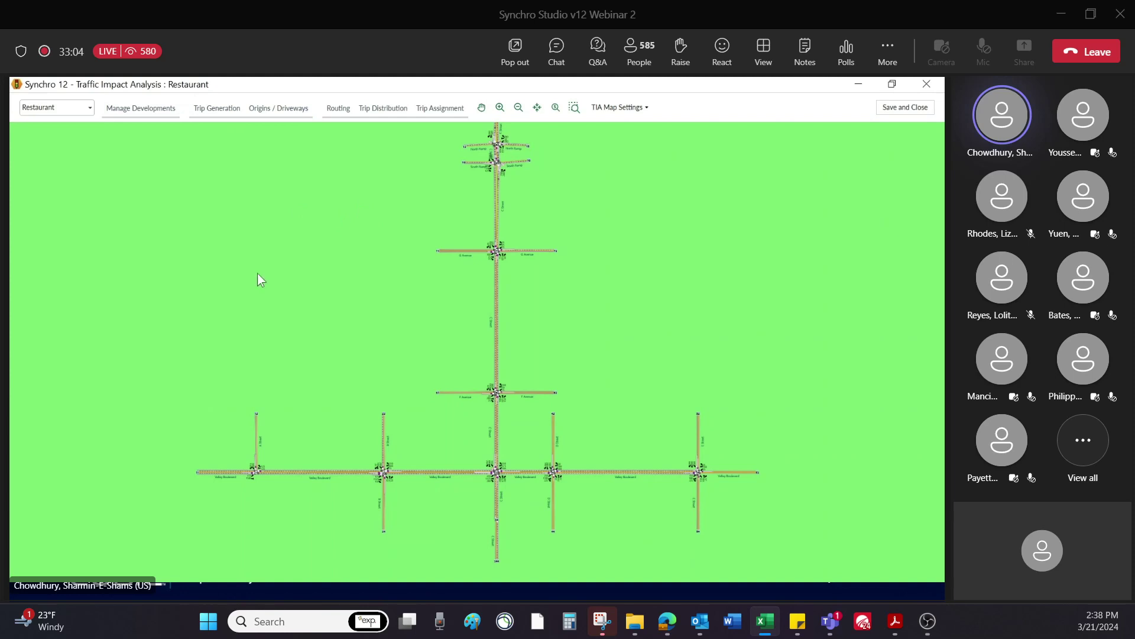
# Review the development's shortest-distance routes for both inbound and outbound traffic, then close Routing.
pyautogui.click(336, 107)
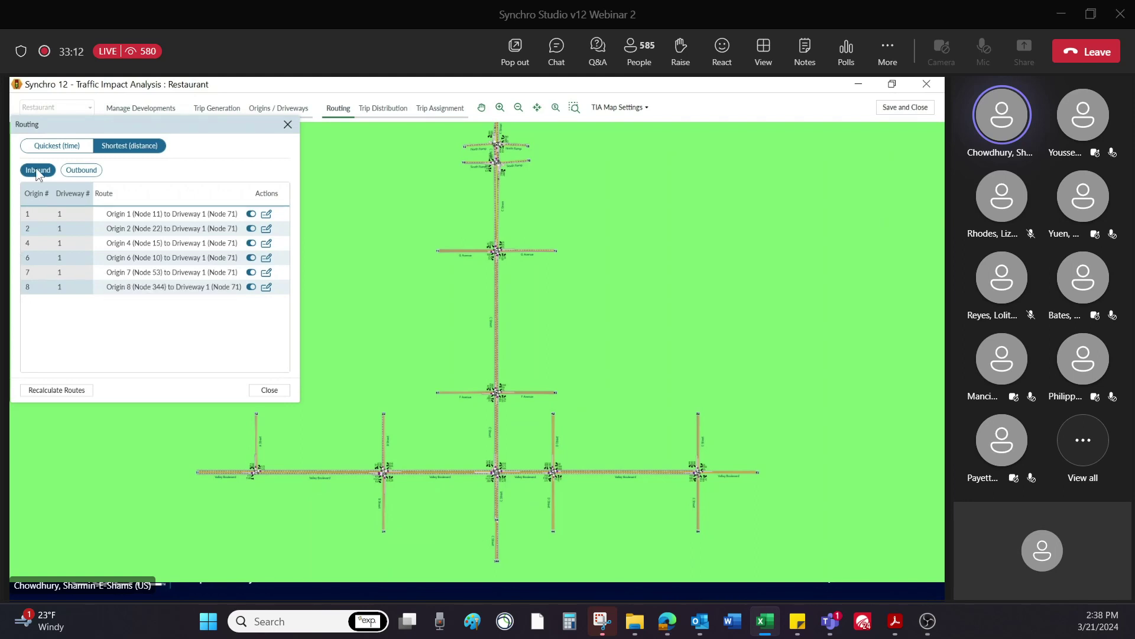
pyautogui.click(81, 171)
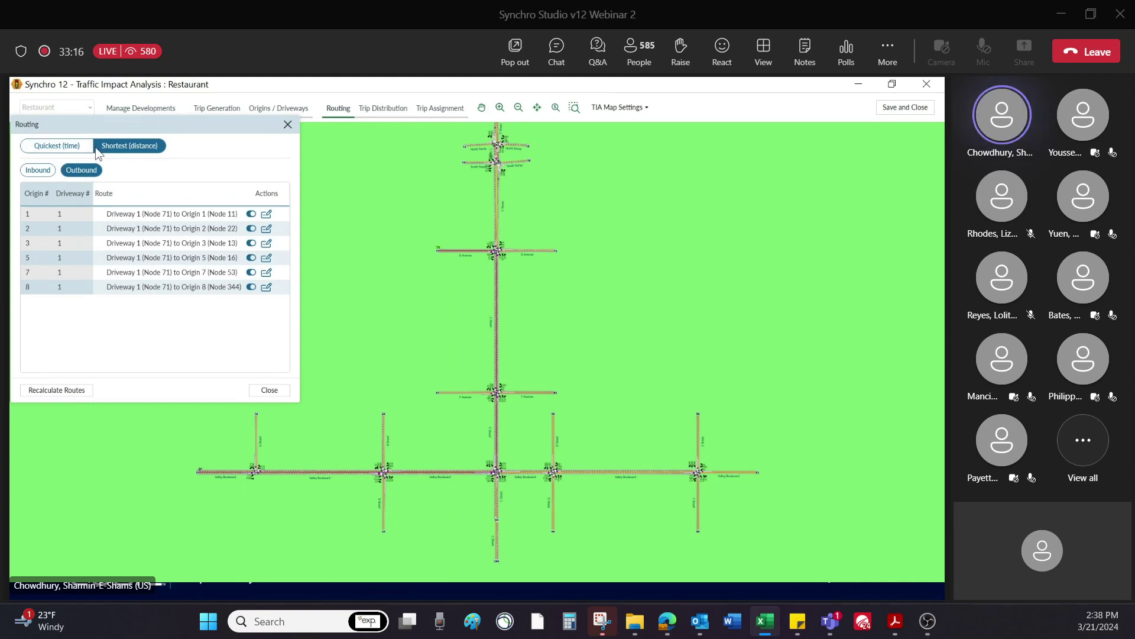
pyautogui.click(272, 392)
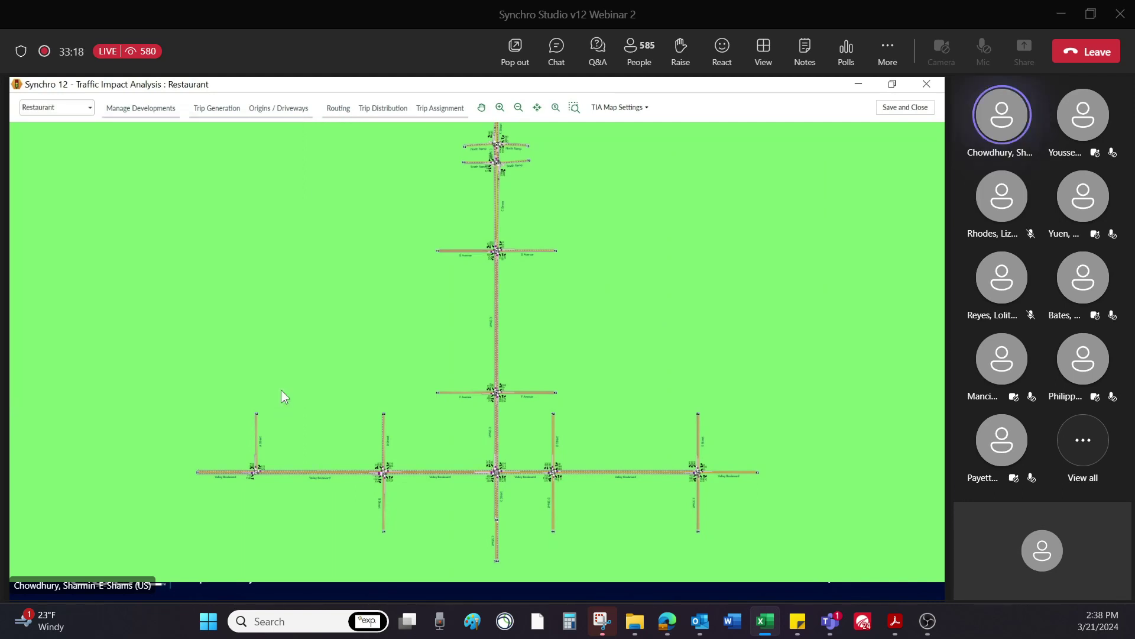
# Review the Restaurant development's inbound trip distribution percentages and inbound trip assignment, closing each when done.
pyautogui.click(384, 108)
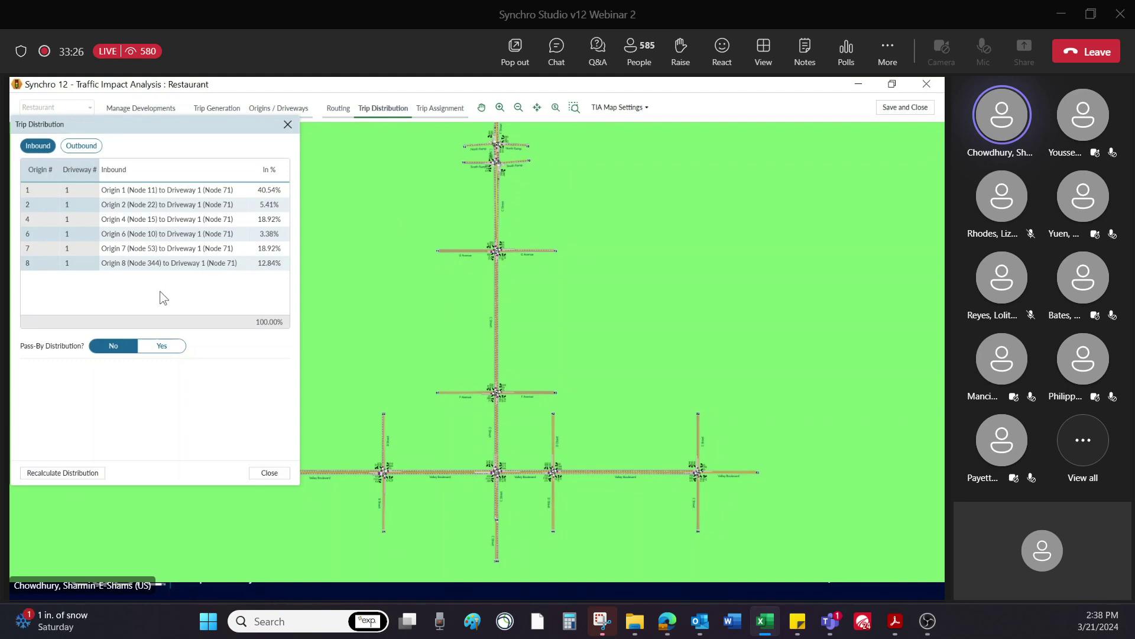
pyautogui.click(267, 473)
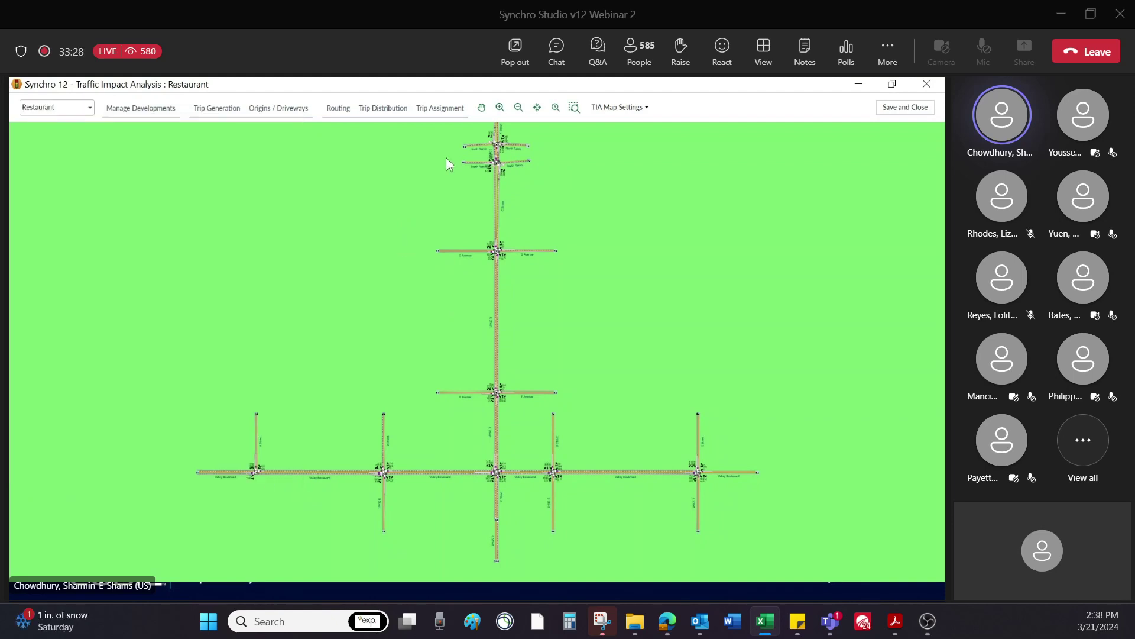
pyautogui.click(435, 109)
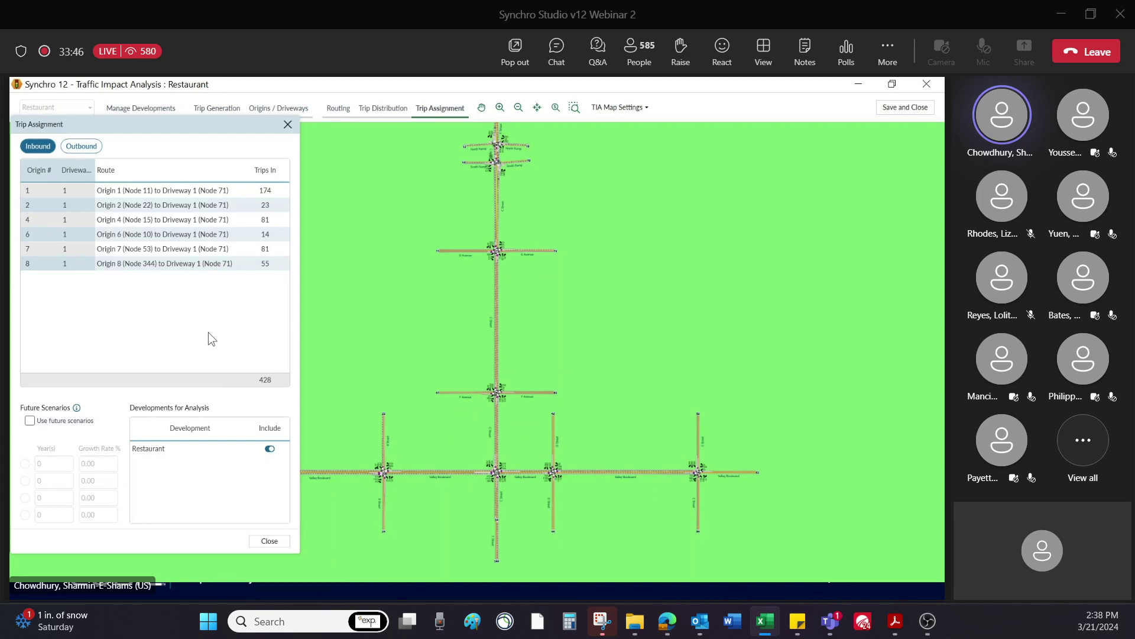
pyautogui.click(270, 543)
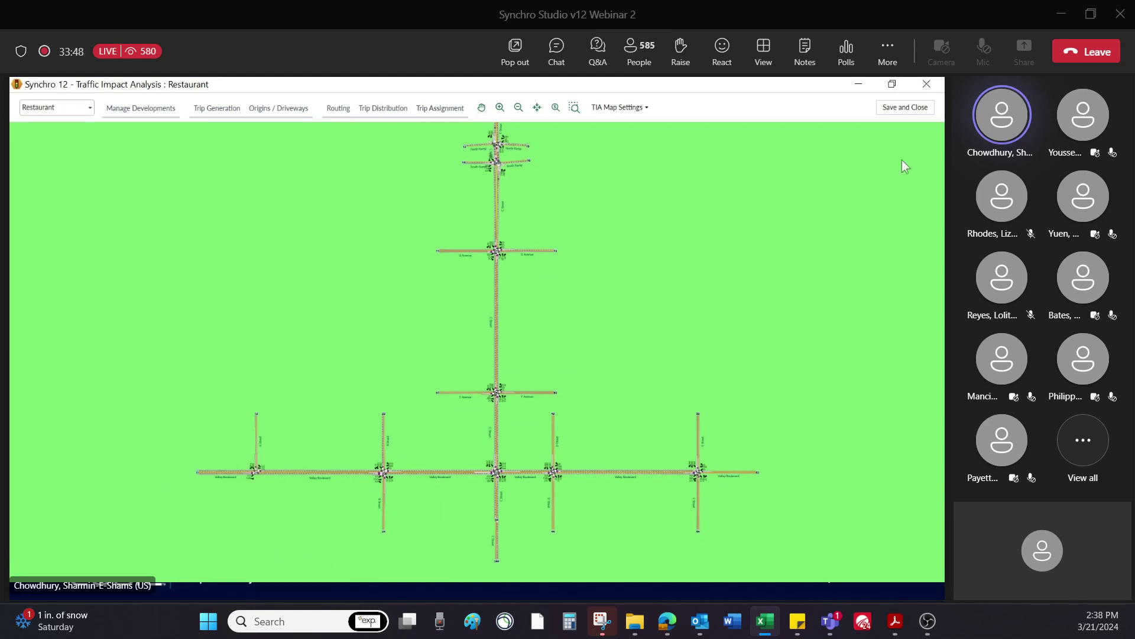
# Save and close the traffic impact analysis and maximize the main Synchro window.
pyautogui.click(905, 108)
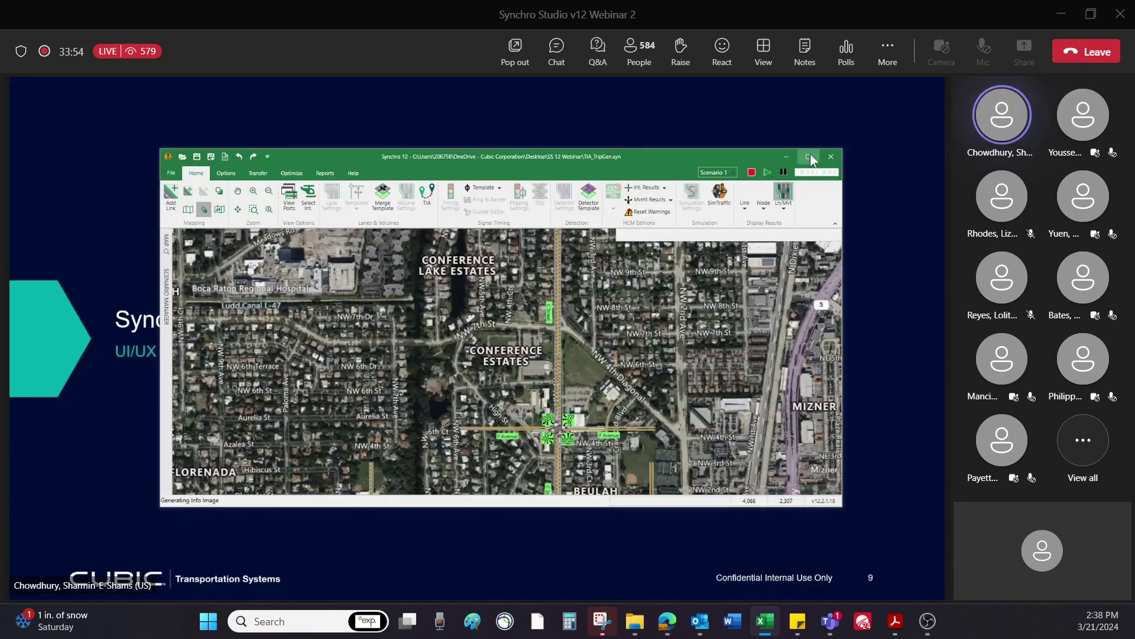
pyautogui.click(809, 157)
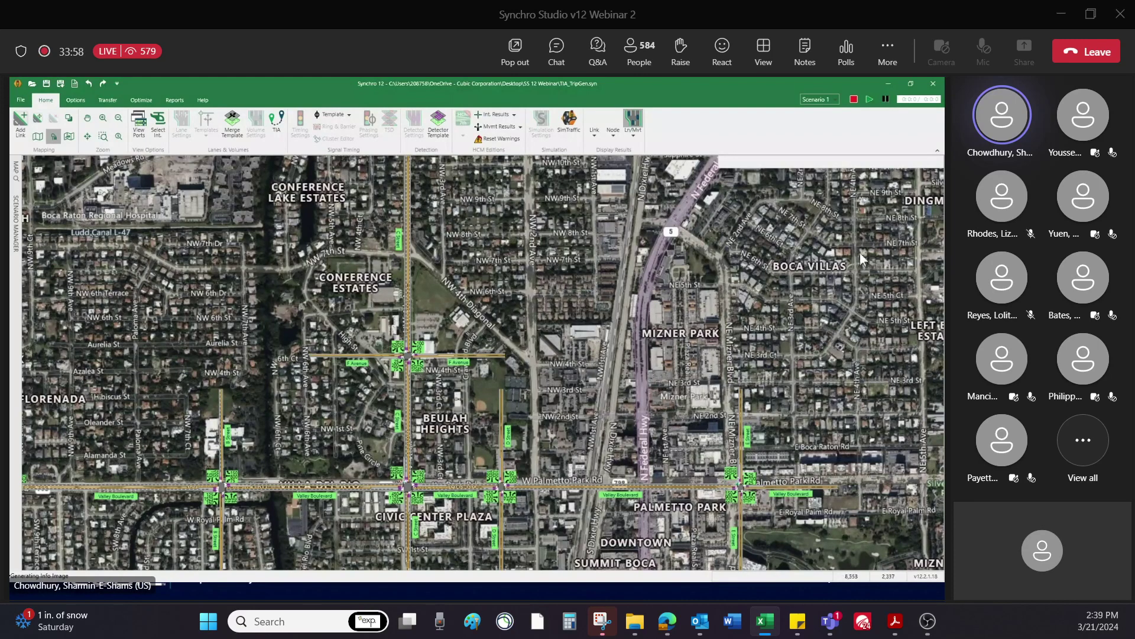
# Select the C Street & G Avenue intersection on the map and inspect its volume, lane and timing settings.
pyautogui.click(87, 118)
pyautogui.moveTo(298, 250); pyautogui.dragTo(353, 386)
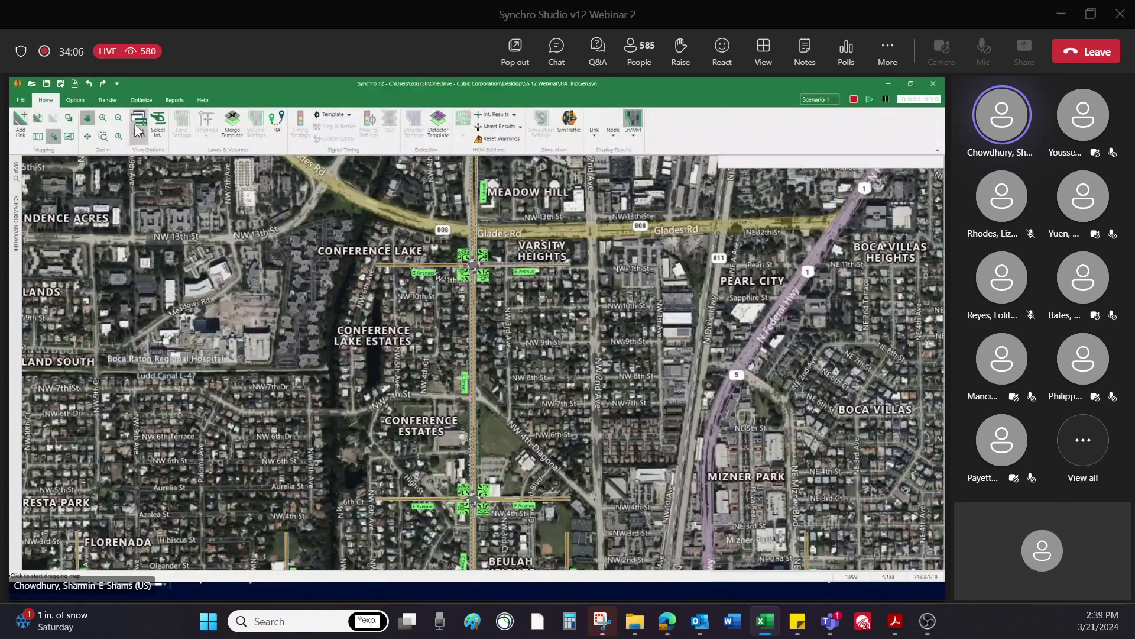
pyautogui.click(103, 120)
pyautogui.click(473, 264)
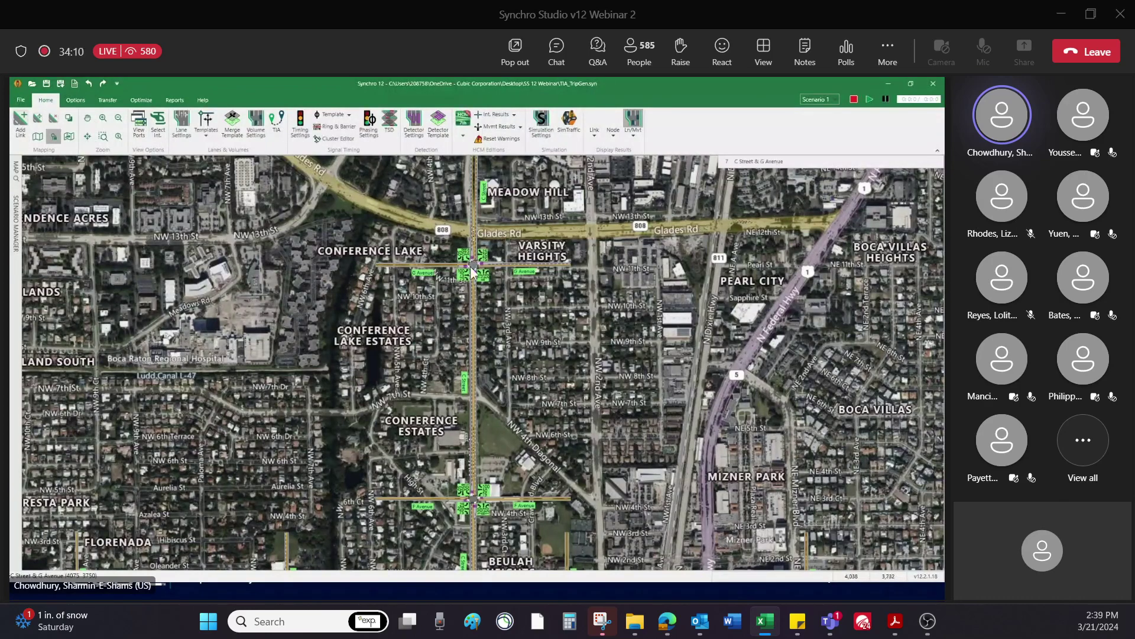
pyautogui.click(257, 125)
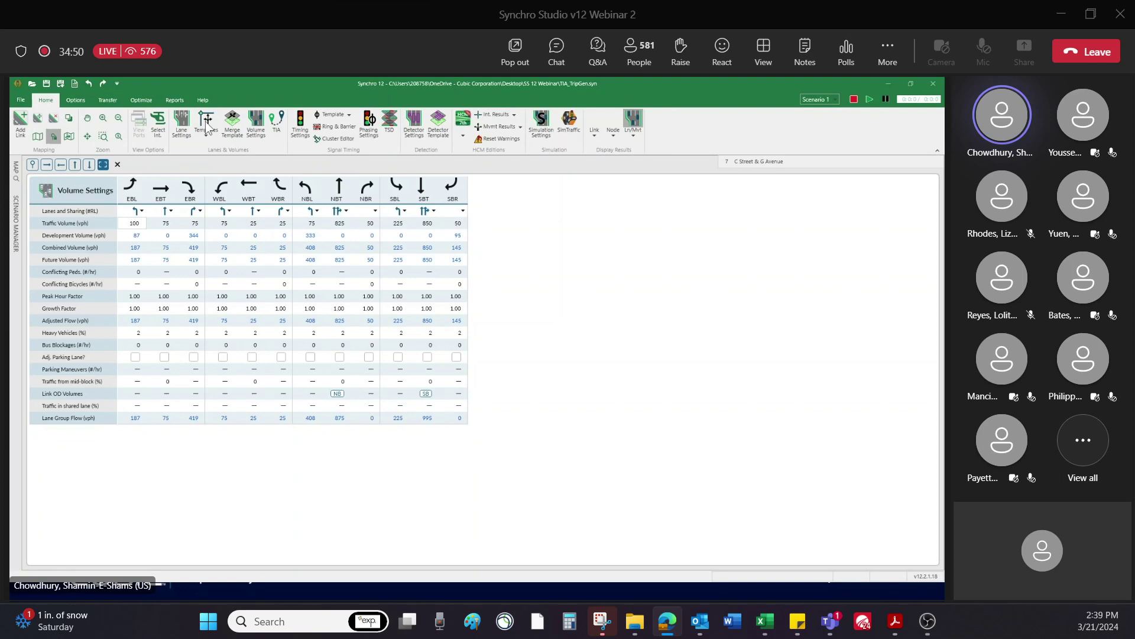
pyautogui.click(187, 130)
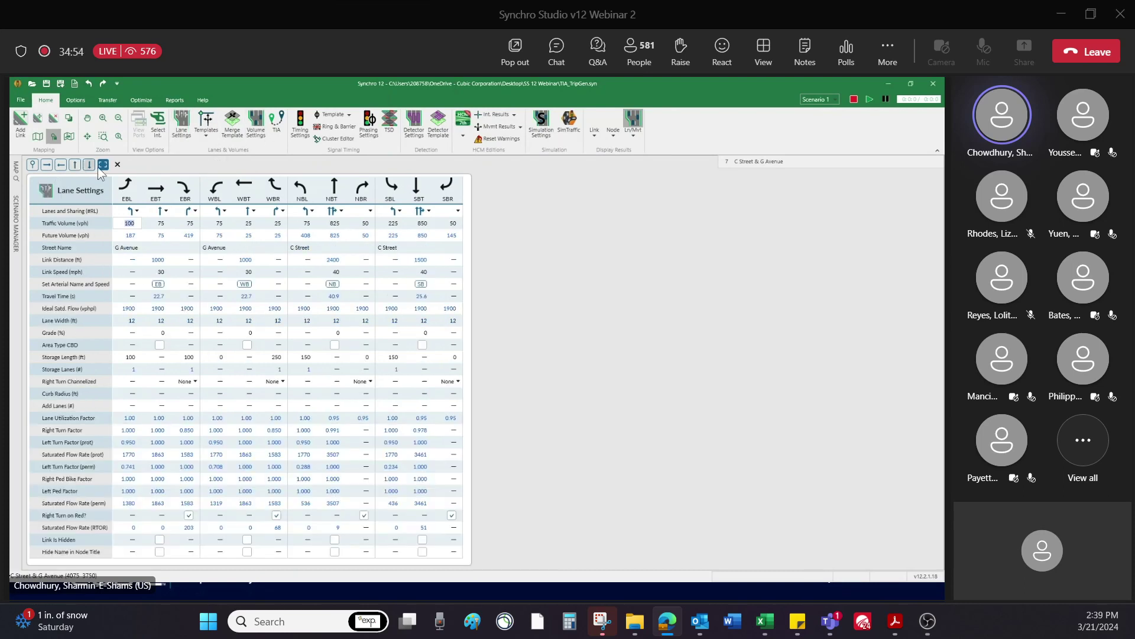
pyautogui.click(299, 136)
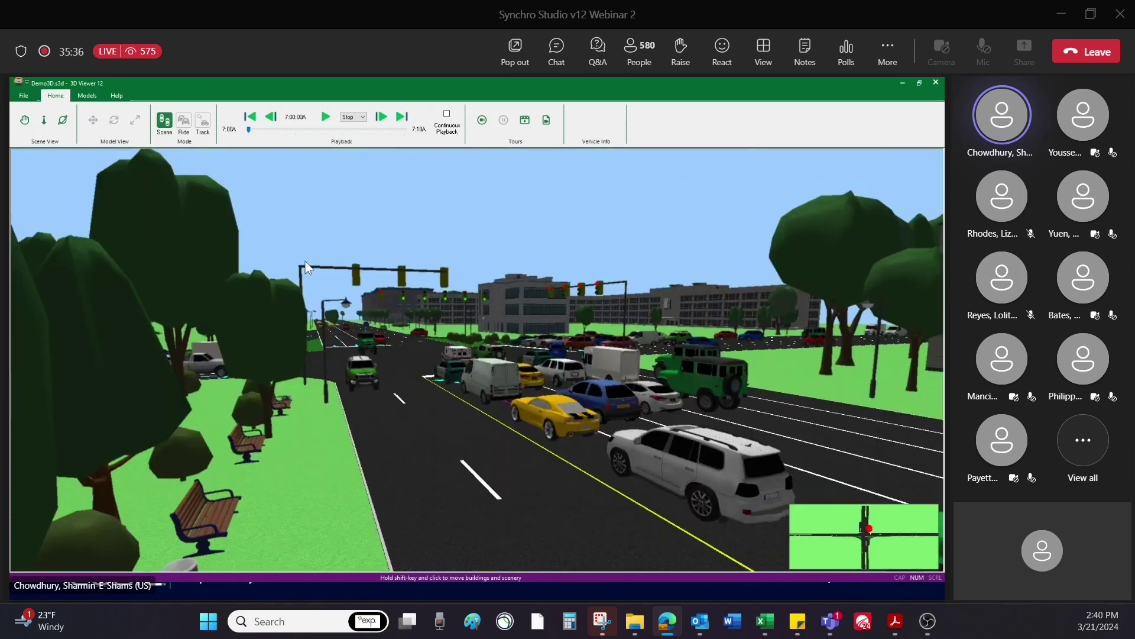
# Play the Demo3D simulation in 3D Viewer and explore the intersection by panning, changing the camera height and orbiting the scene.
pyautogui.click(326, 118)
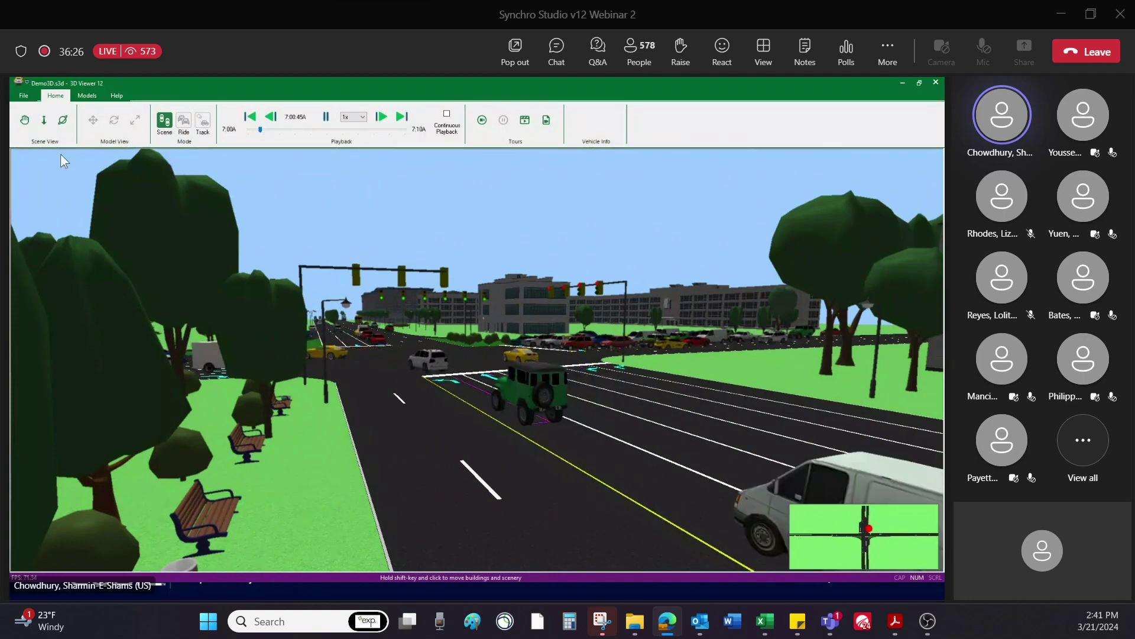
pyautogui.click(28, 123)
pyautogui.moveTo(424, 300); pyautogui.dragTo(398, 296)
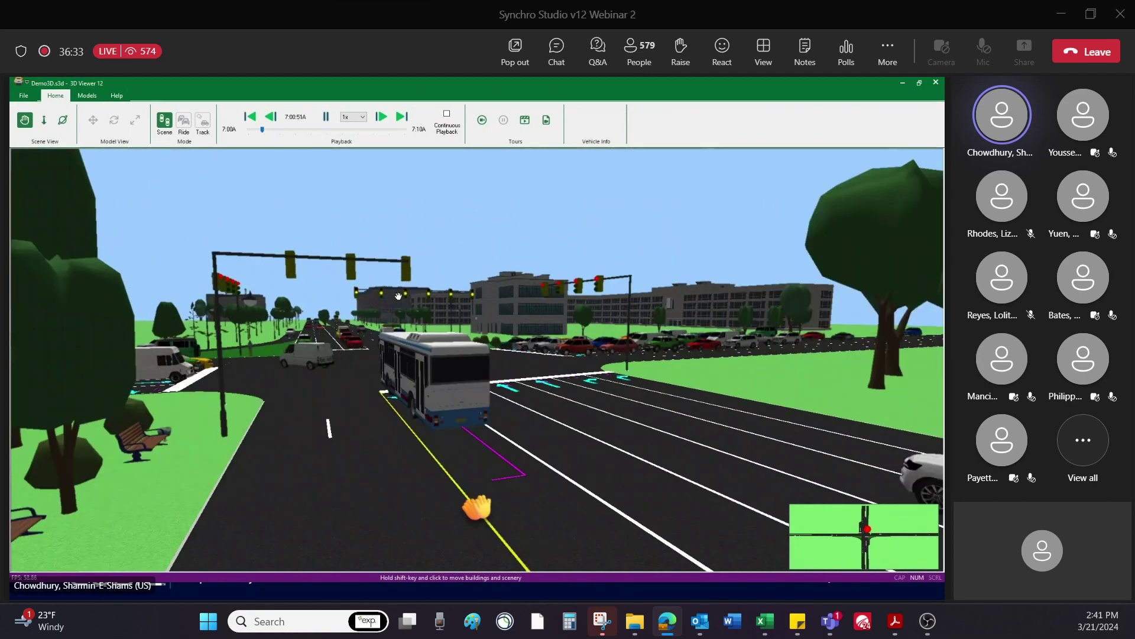
pyautogui.click(44, 120)
pyautogui.moveTo(291, 314); pyautogui.dragTo(289, 300)
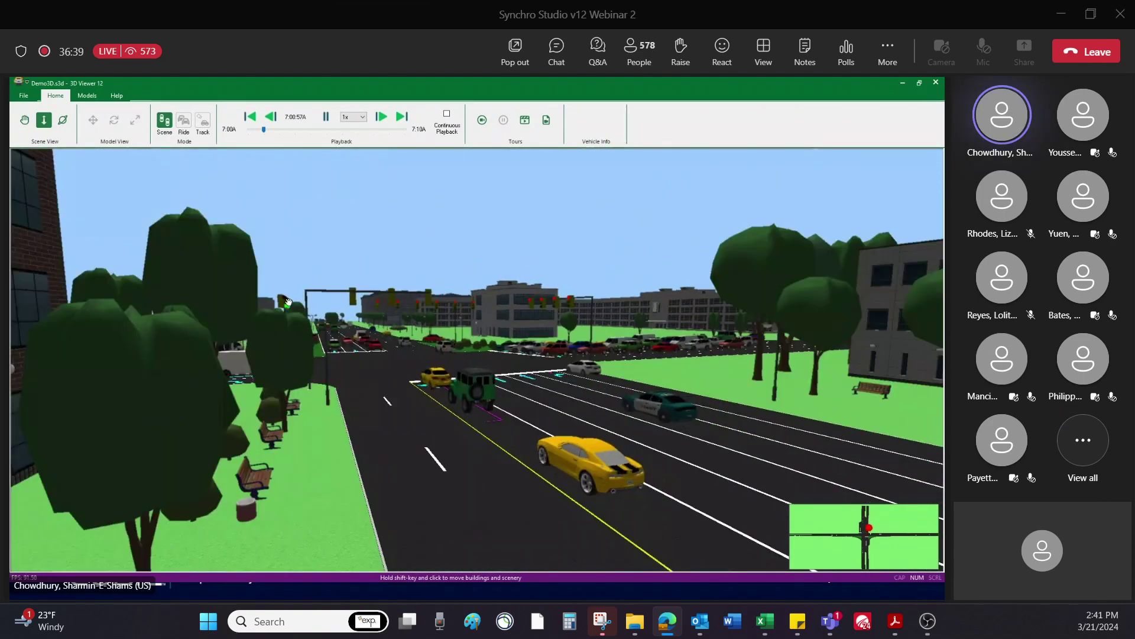
pyautogui.click(63, 120)
pyautogui.moveTo(266, 272); pyautogui.dragTo(443, 307)
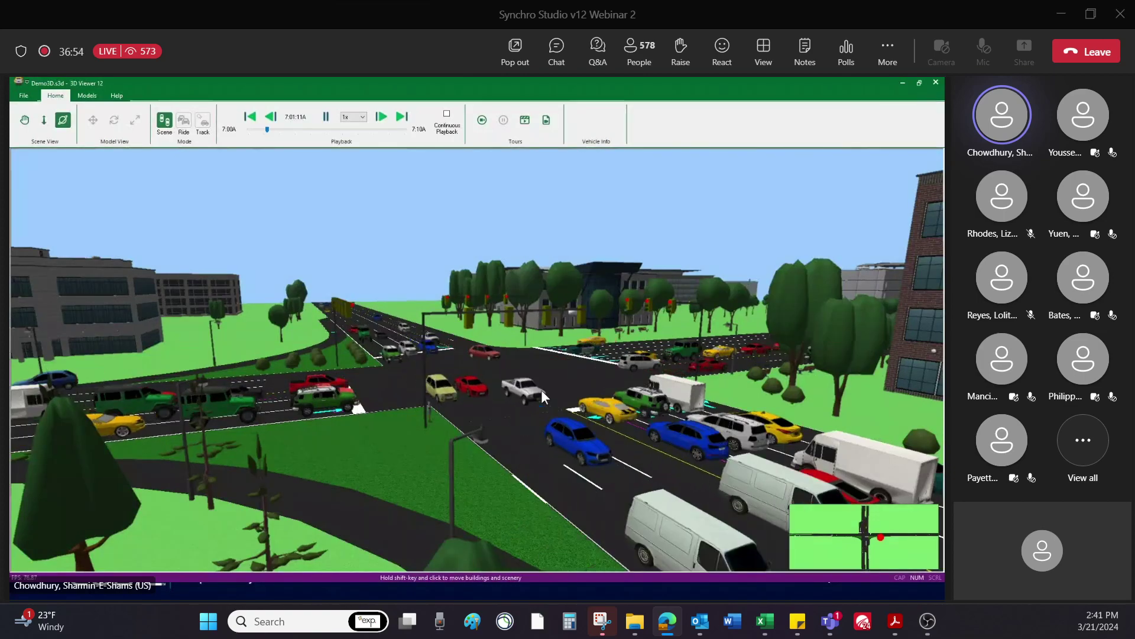
pyautogui.click(26, 121)
pyautogui.moveTo(133, 414); pyautogui.dragTo(122, 347)
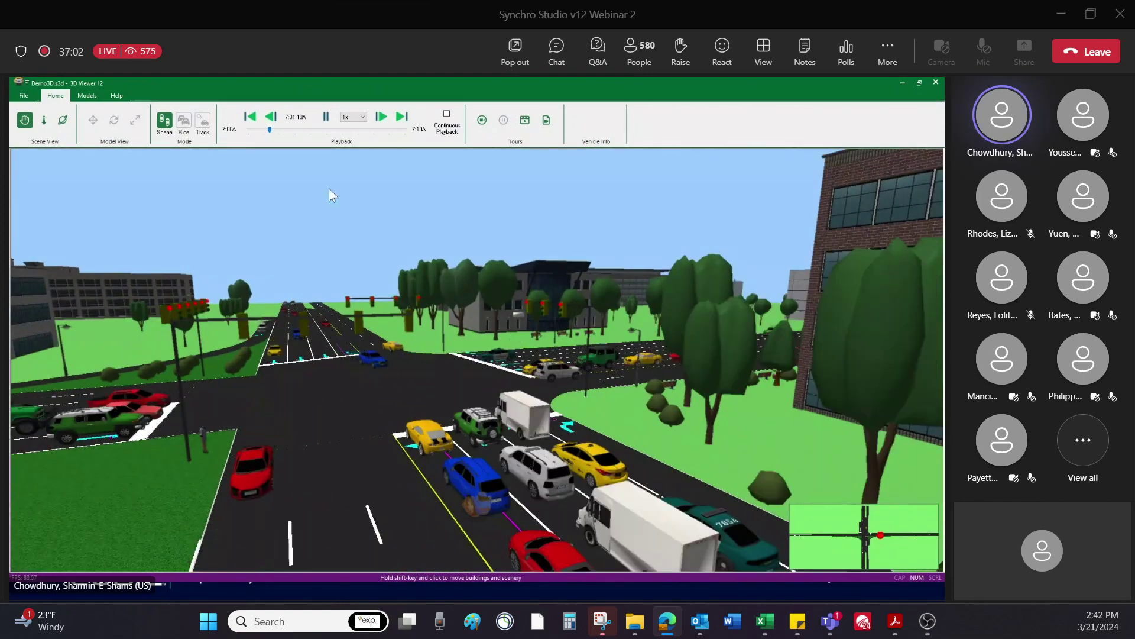
# Advance the playback to about 7:01:45, select a yellow car at the intersection, and follow it in Ride and Track modes.
pyautogui.moveTo(268, 129); pyautogui.dragTo(274, 130)
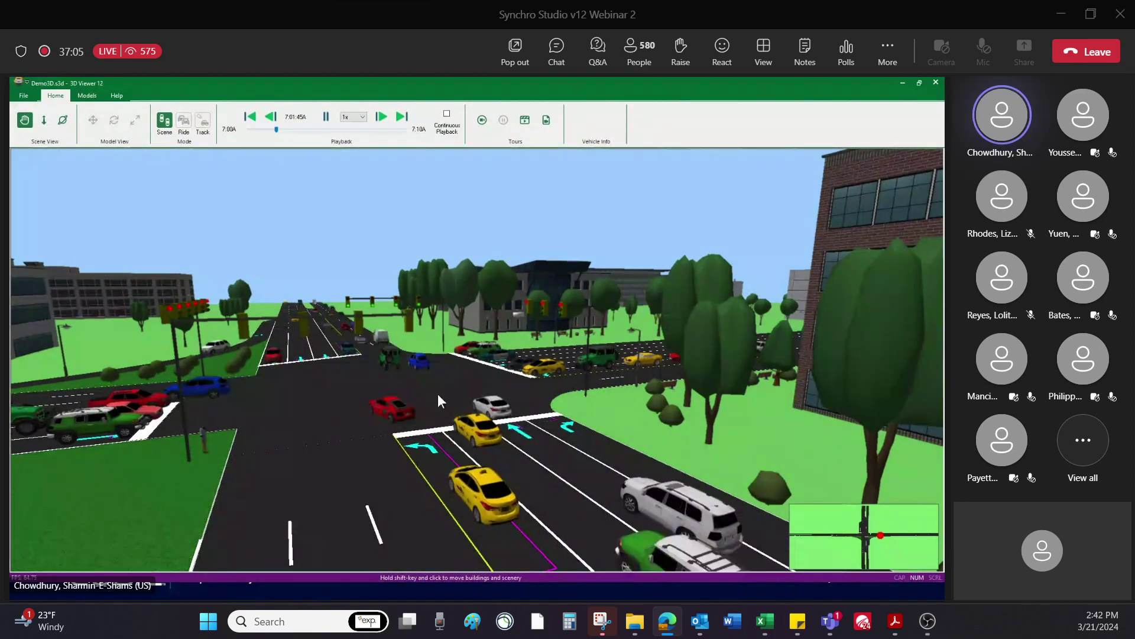
pyautogui.click(466, 461)
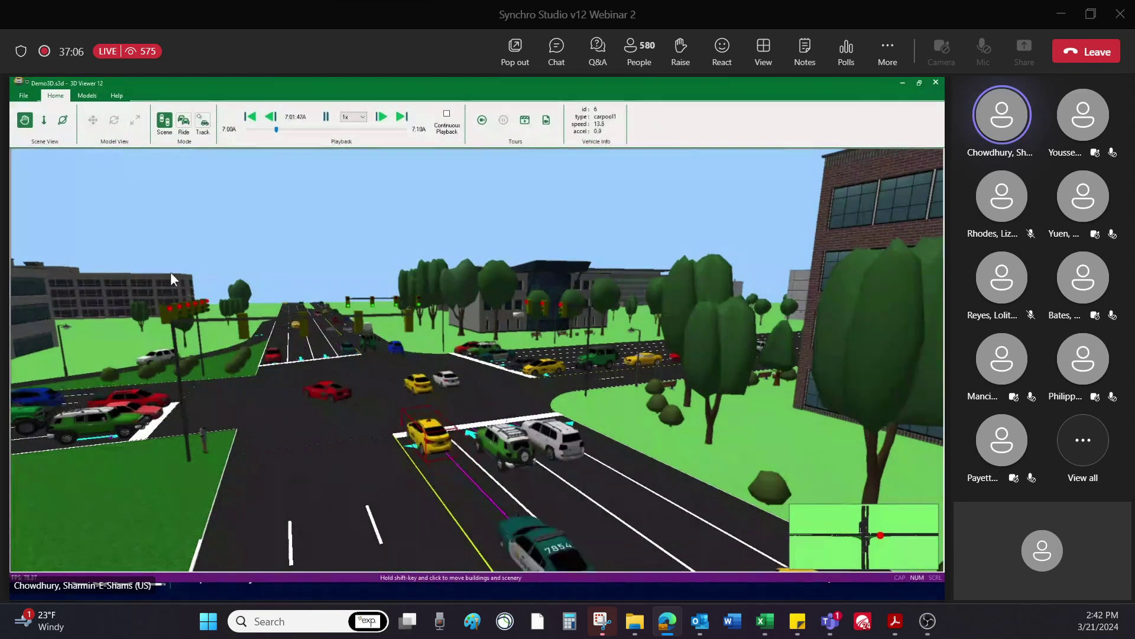
pyautogui.click(184, 123)
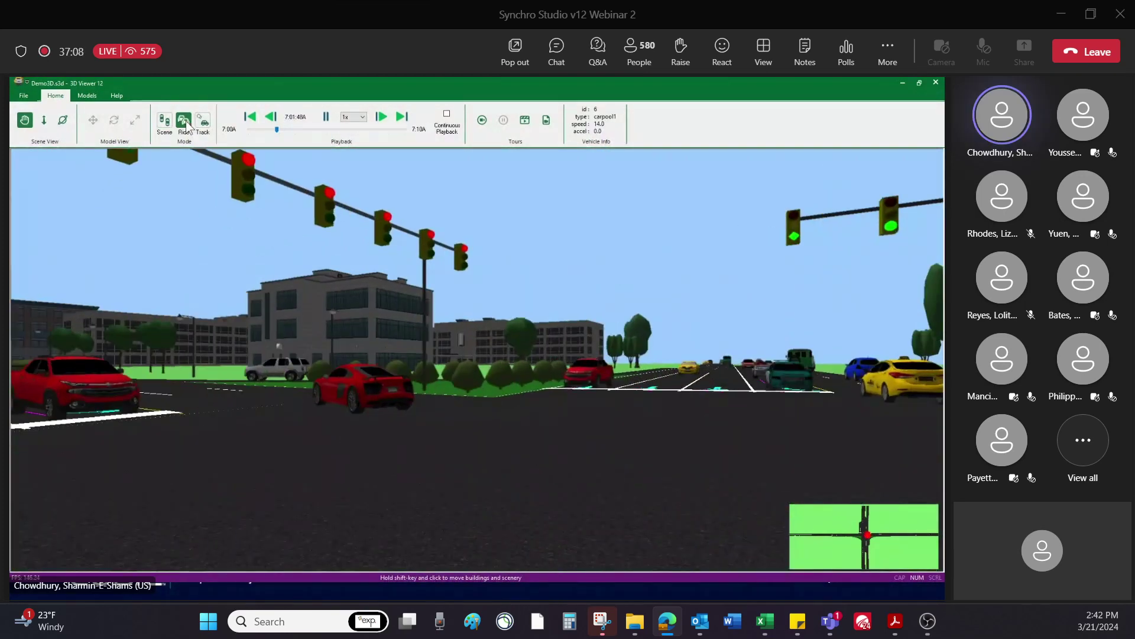
pyautogui.click(200, 126)
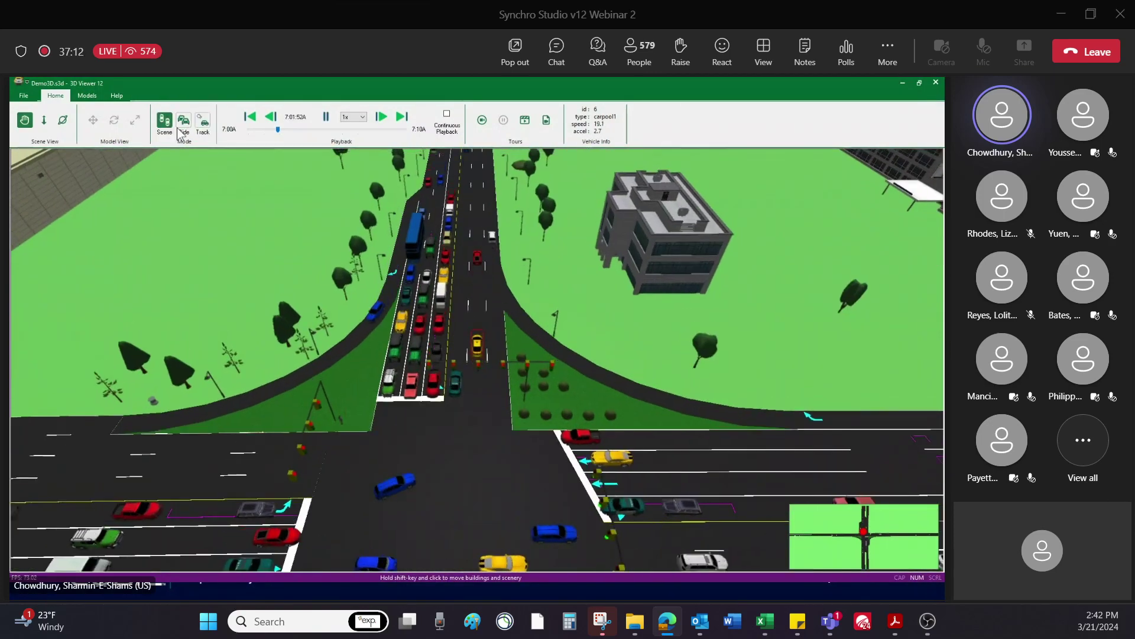
# Return to Scene mode, reposition the view above the intersection and check the available playback speeds.
pyautogui.click(165, 122)
pyautogui.moveTo(409, 261)
pyautogui.mouseDown()
pyautogui.moveTo(349, 261)
pyautogui.moveTo(311, 295)
pyautogui.moveTo(394, 273)
pyautogui.mouseUp()
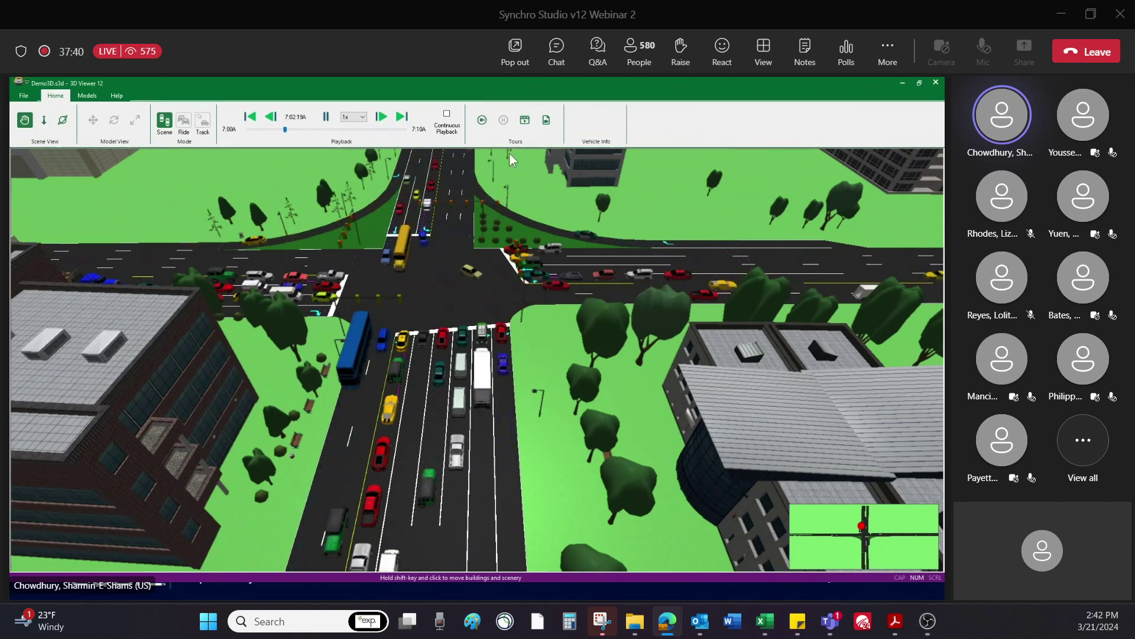
pyautogui.click(363, 118)
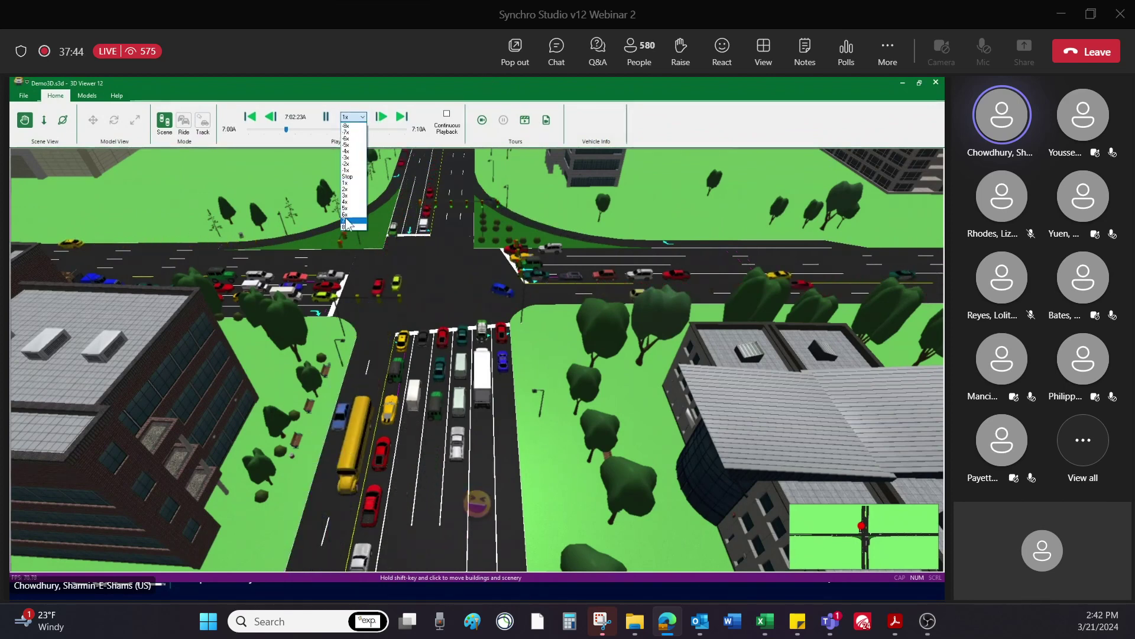
pyautogui.click(363, 119)
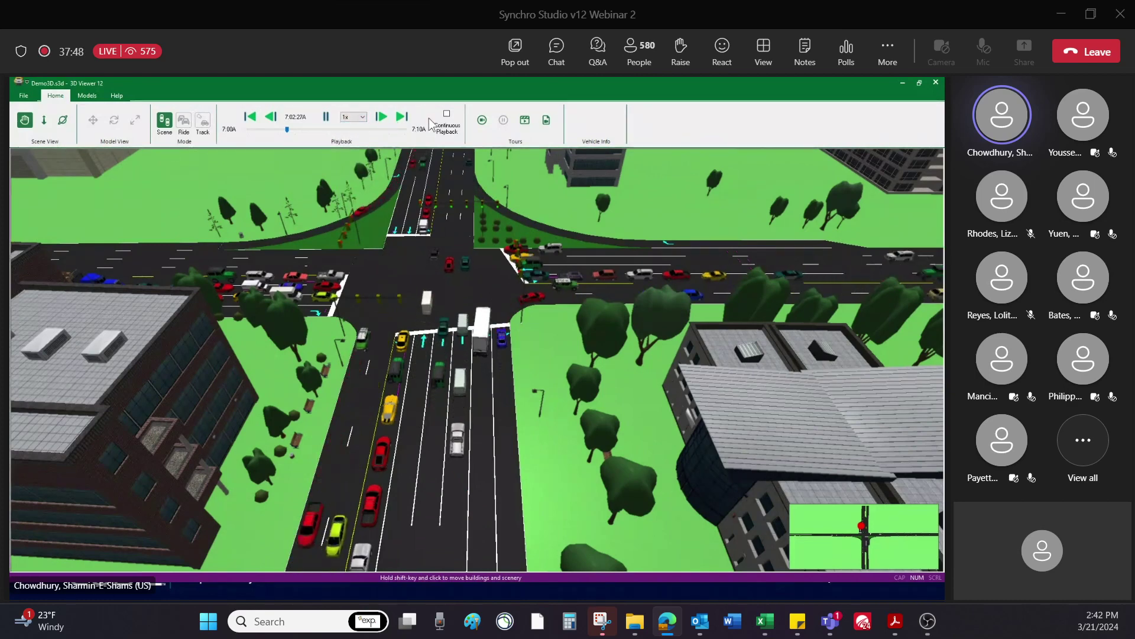
# Browse the Trees and Shrubs and Warehouses categories of the 3D model library and close it without adding a model.
pyautogui.click(87, 95)
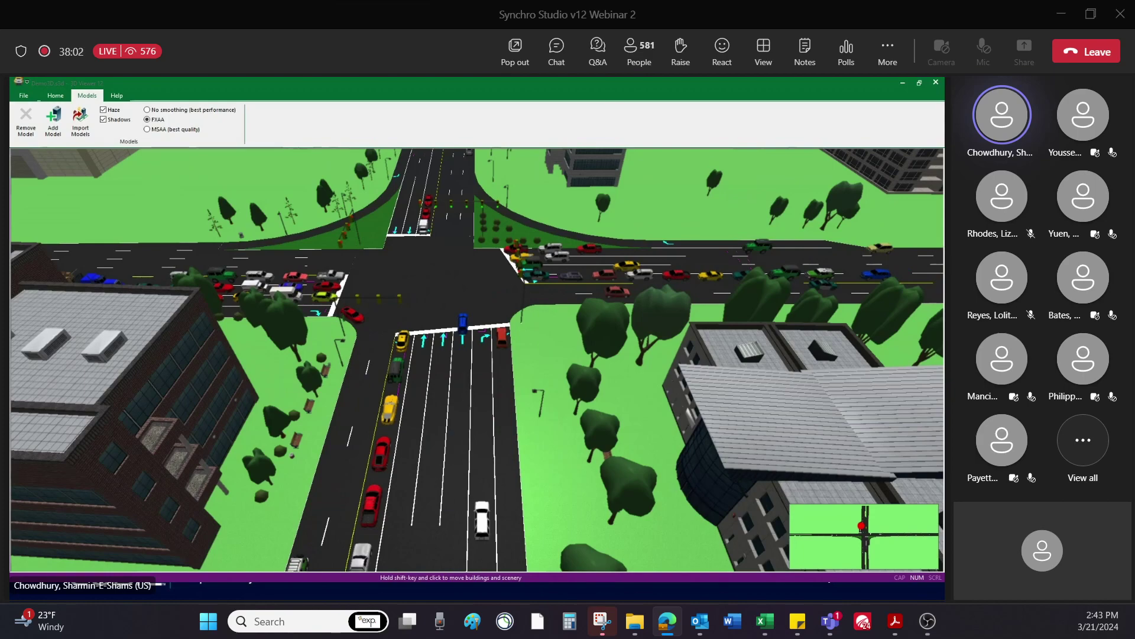
pyautogui.moveTo(12, 131); pyautogui.dragTo(558, 145)
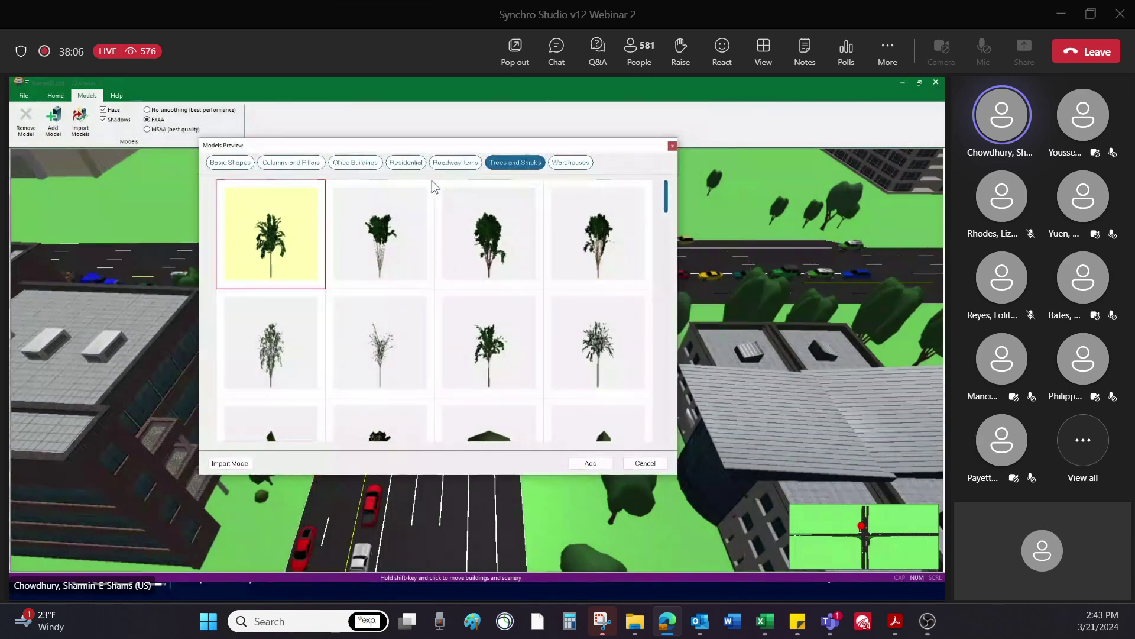
pyautogui.click(562, 165)
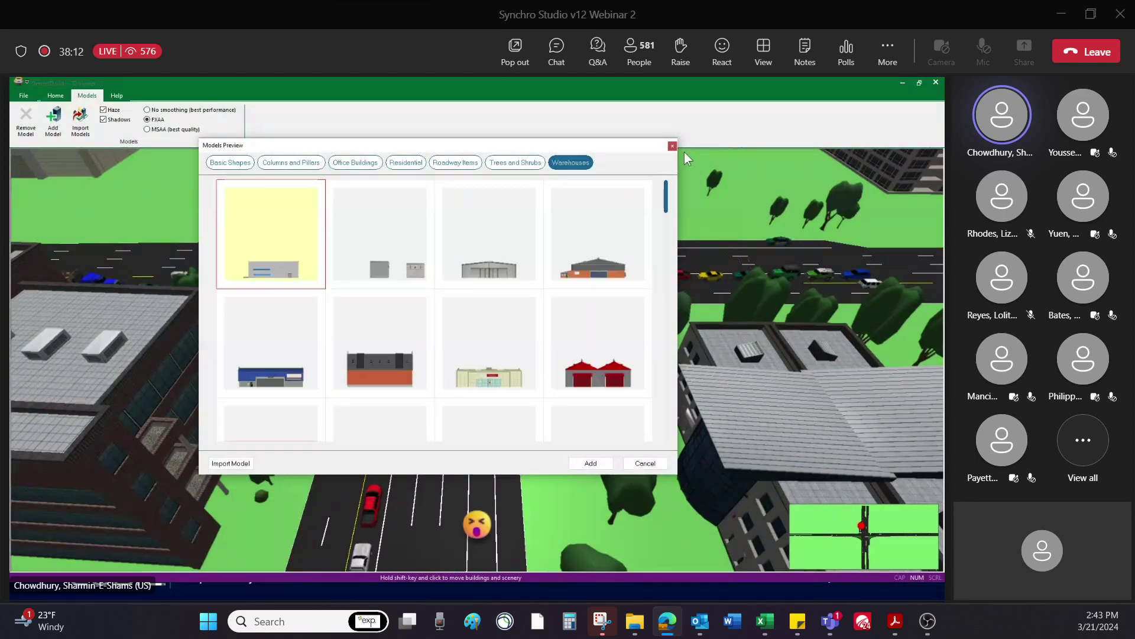
pyautogui.moveTo(666, 225)
pyautogui.mouseDown()
pyautogui.moveTo(661, 328)
pyautogui.moveTo(671, 203)
pyautogui.mouseUp()
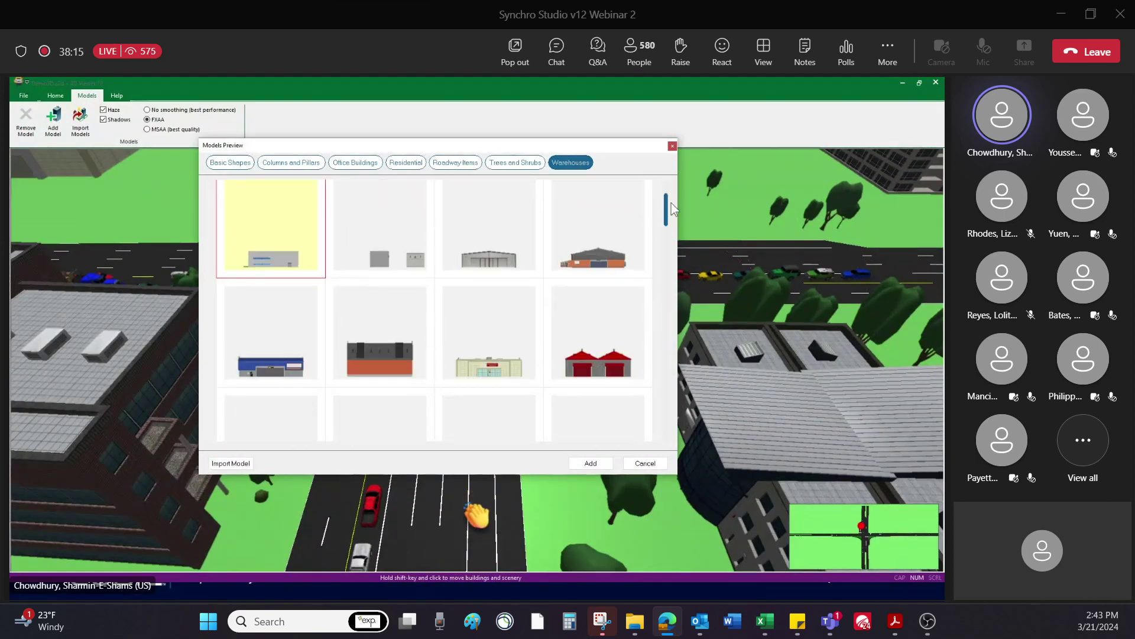
pyautogui.click(673, 145)
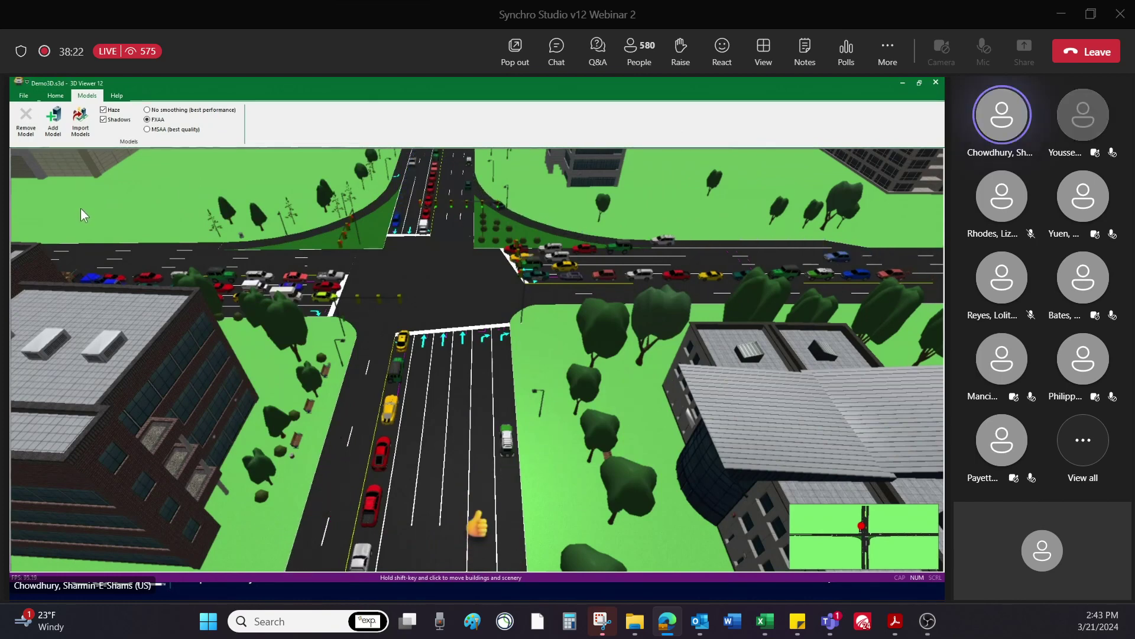
# Return to the playback controls and close the 3D Viewer.
pyautogui.click(55, 96)
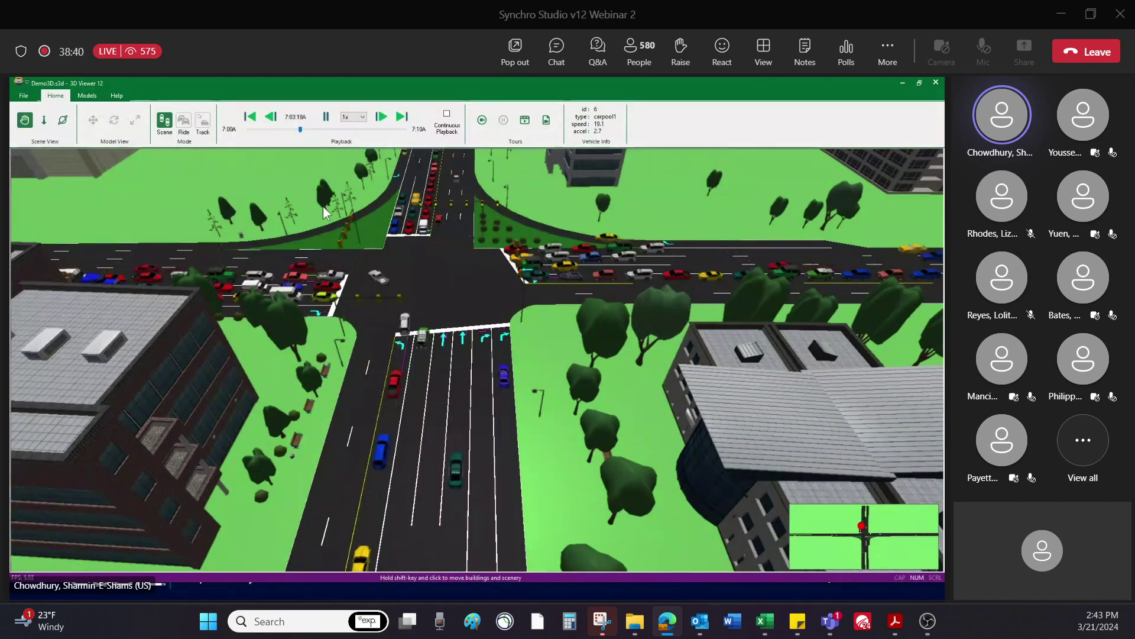
pyautogui.click(937, 83)
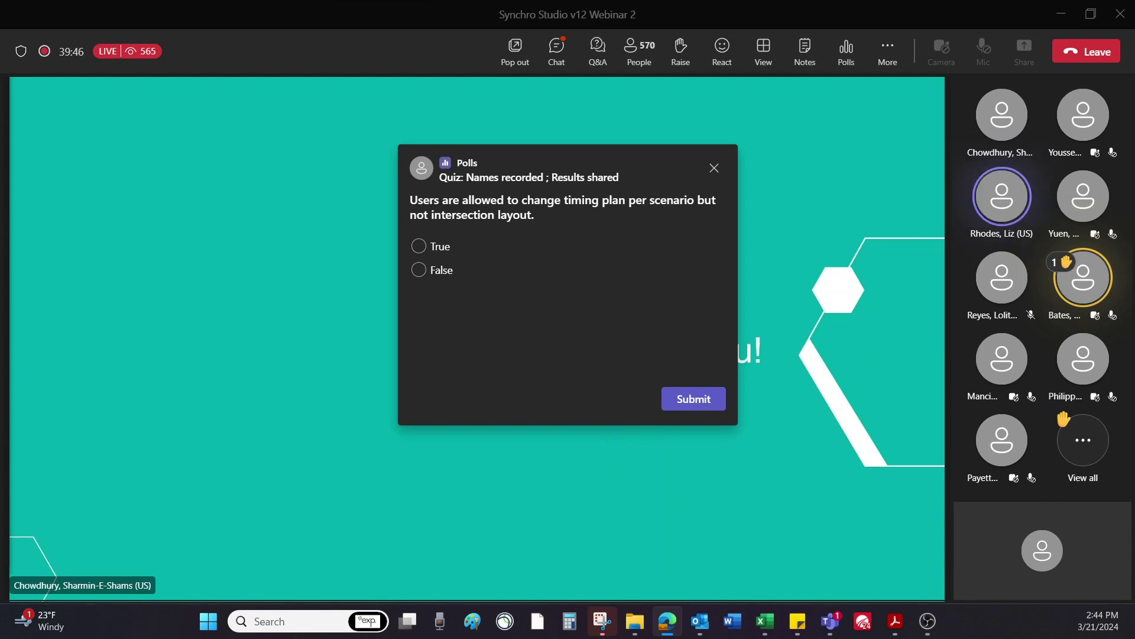
# Answer False to the Teams poll about changing timing plans and intersection layout per scenario, and submit it.
pyautogui.click(441, 271)
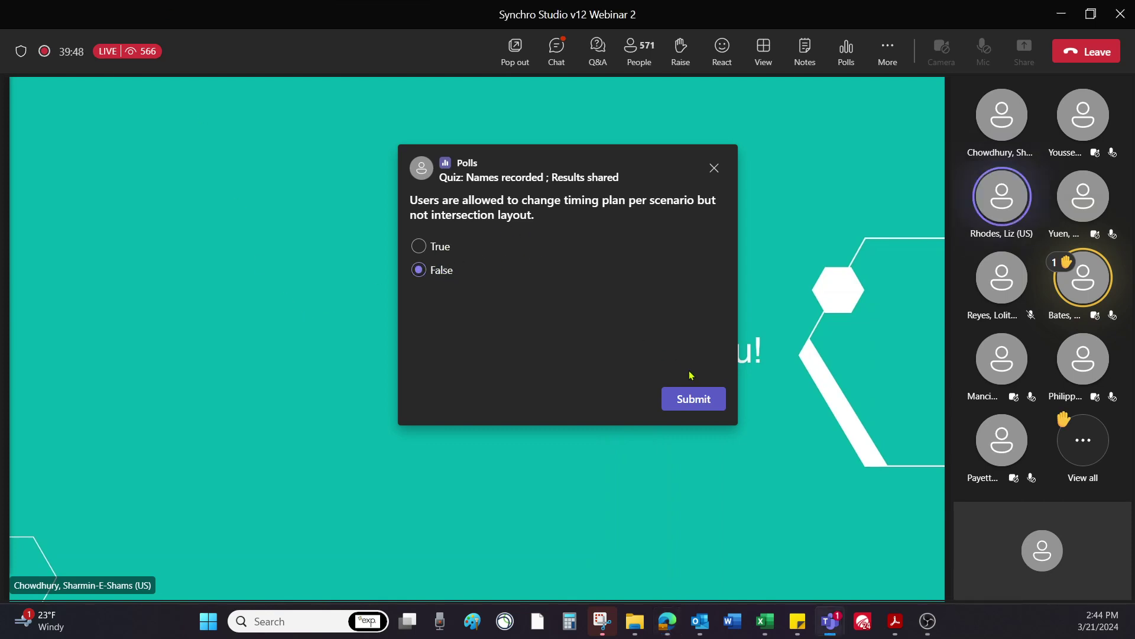
pyautogui.click(696, 400)
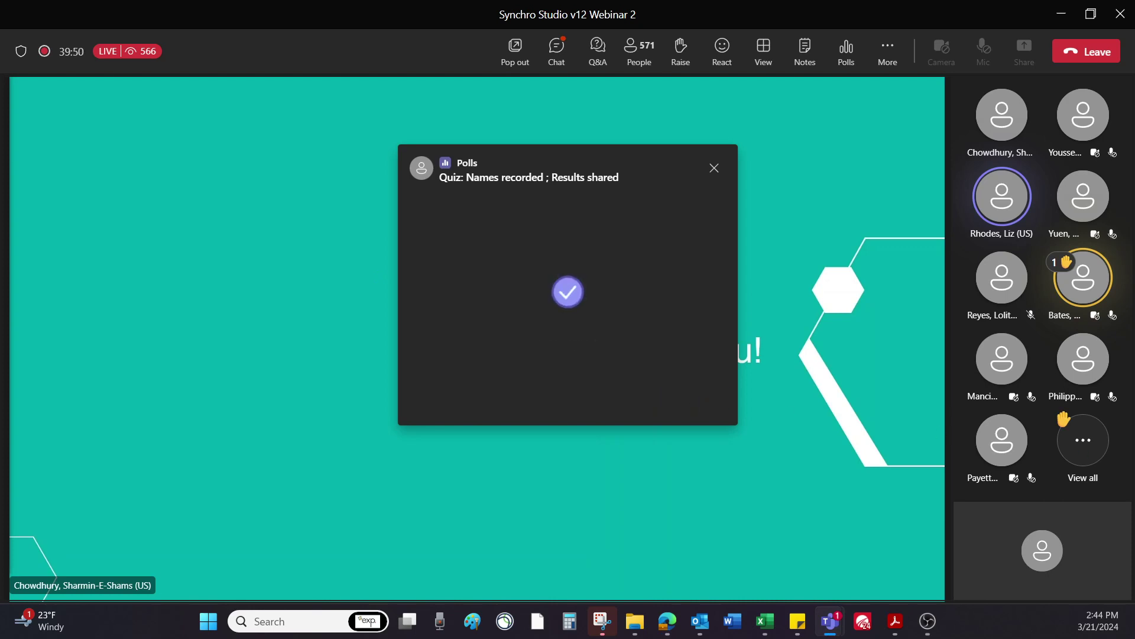